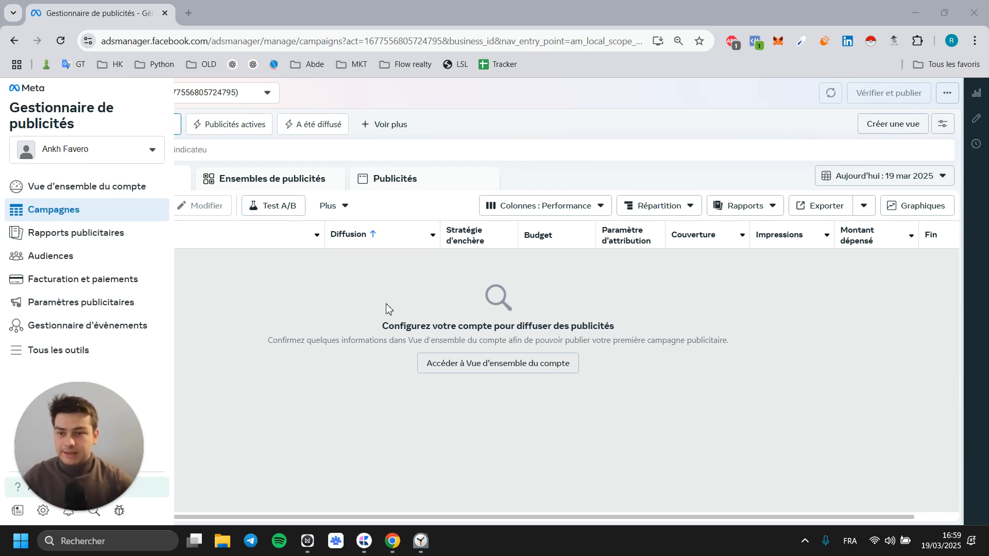
Create a manual leads campaign with the Prospects objective and the Enchères buying type
click(71, 204)
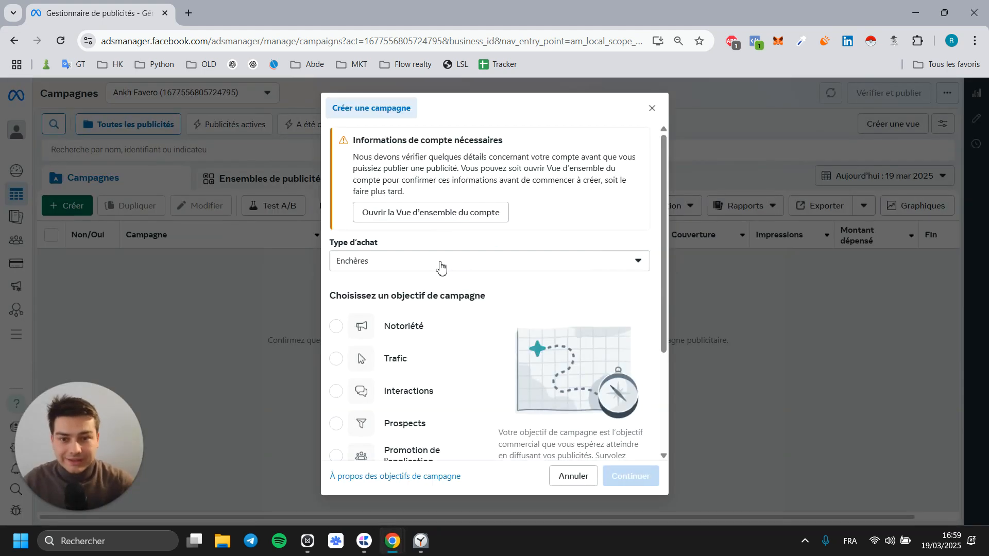
scroll(456, 273, down, 2)
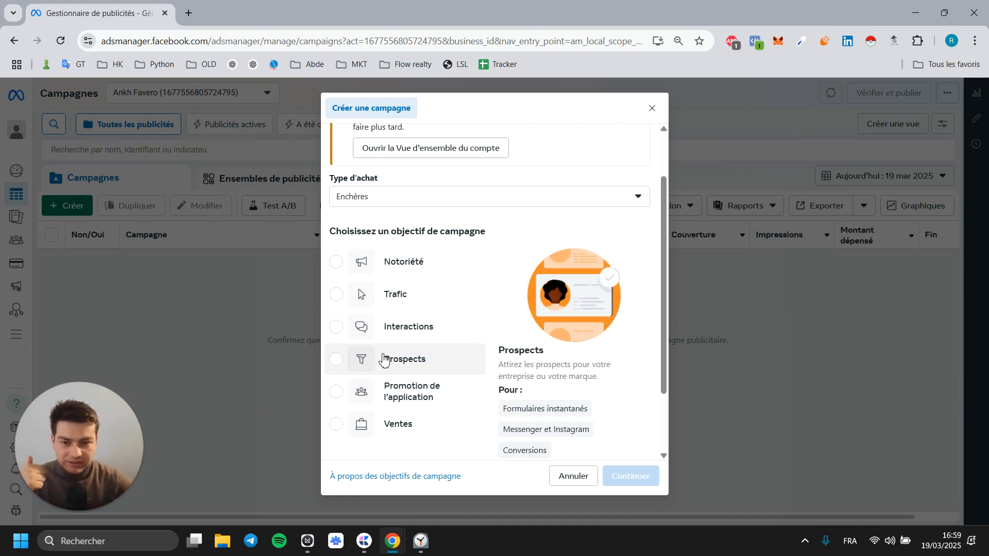
click(385, 357)
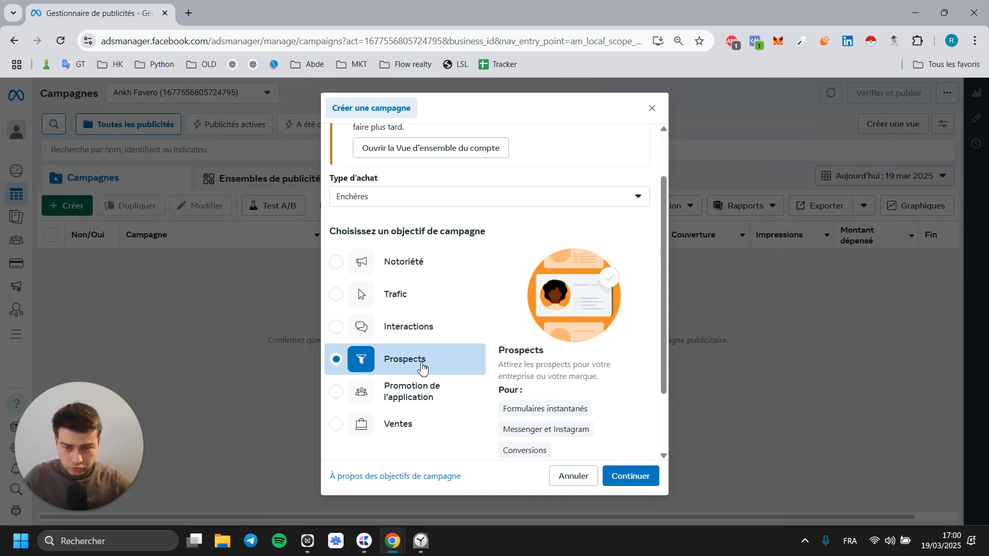
click(632, 477)
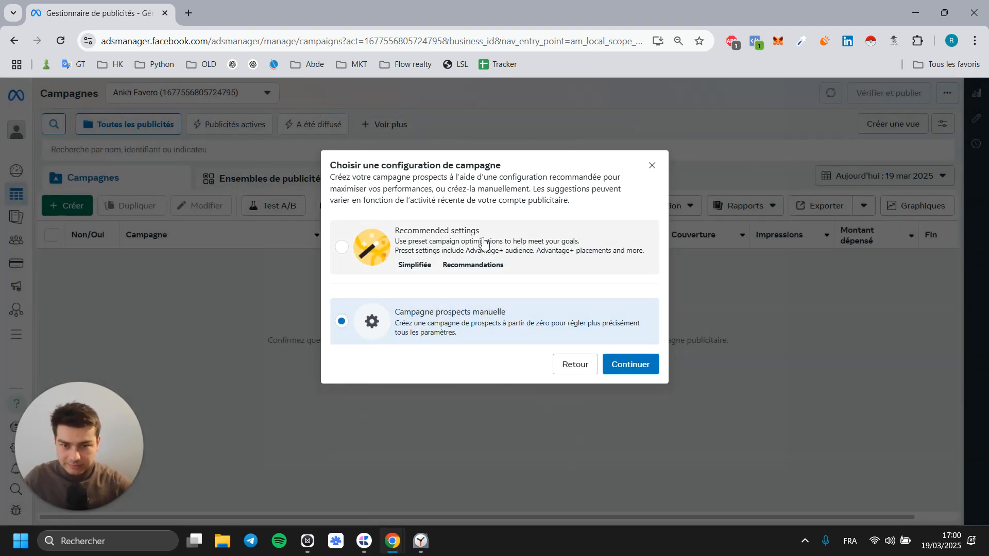
mouse_move(444, 260)
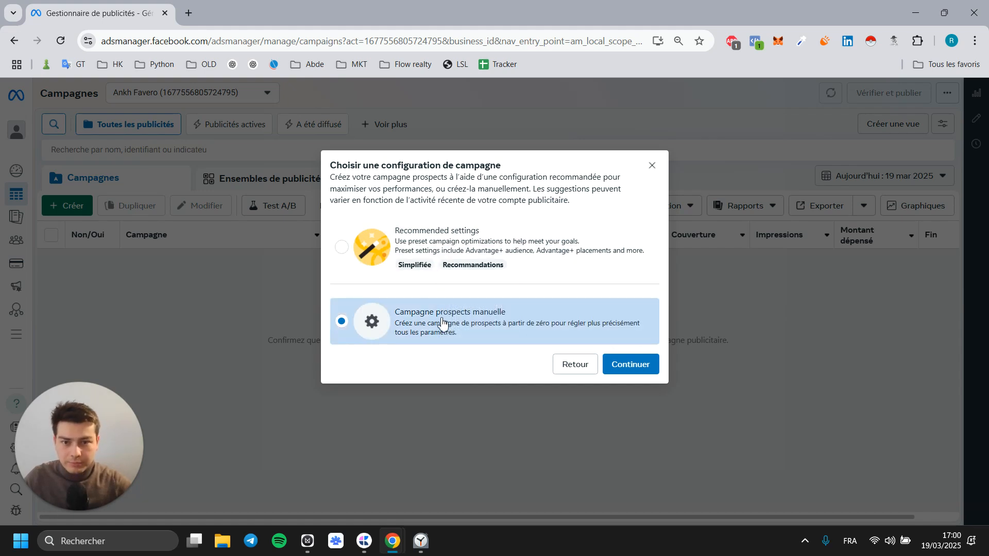
click(641, 372)
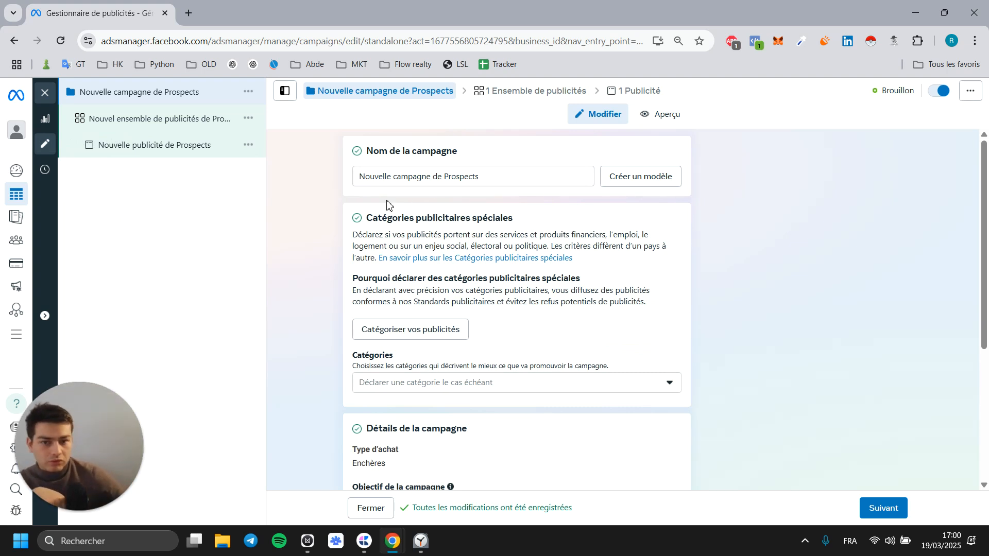
Categorize the ads under the special ad category Logement, with France as the country
scroll(345, 249, down, 3)
scroll(545, 302, up, 3)
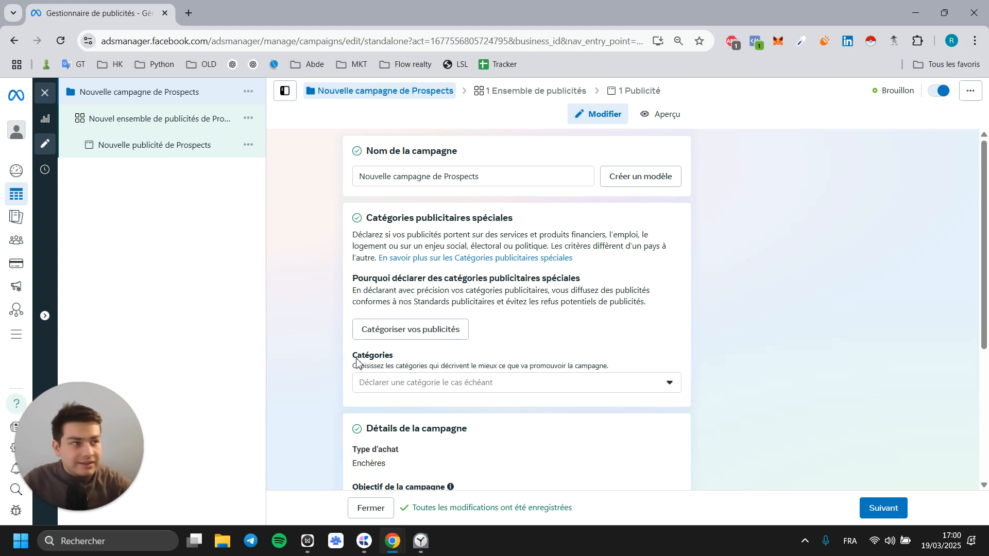
click(437, 333)
click(758, 230)
click(813, 510)
click(804, 505)
click(808, 505)
click(569, 278)
click(807, 506)
click(801, 507)
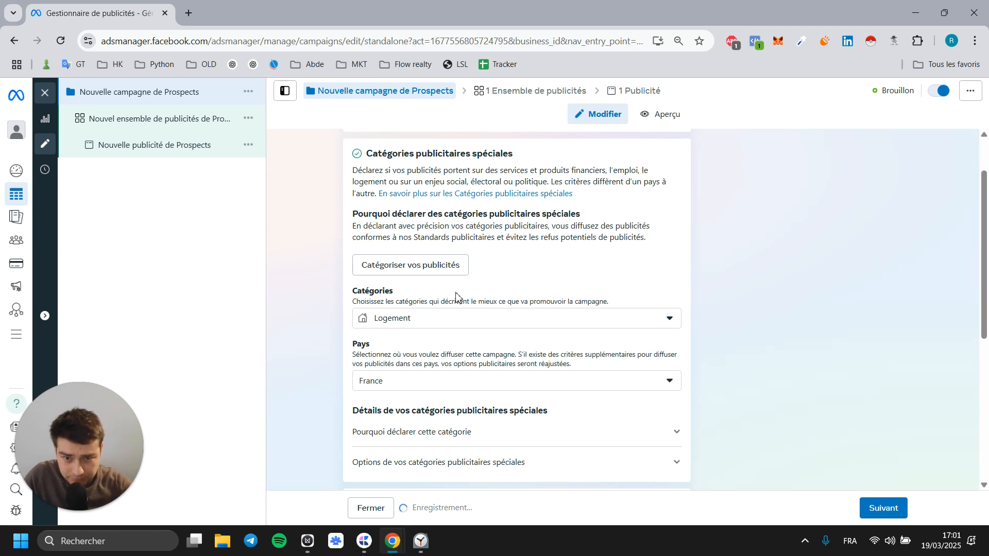
Review the remaining campaign settings and continue to the ad set settings
scroll(371, 314, down, 1)
scroll(337, 309, down, 3)
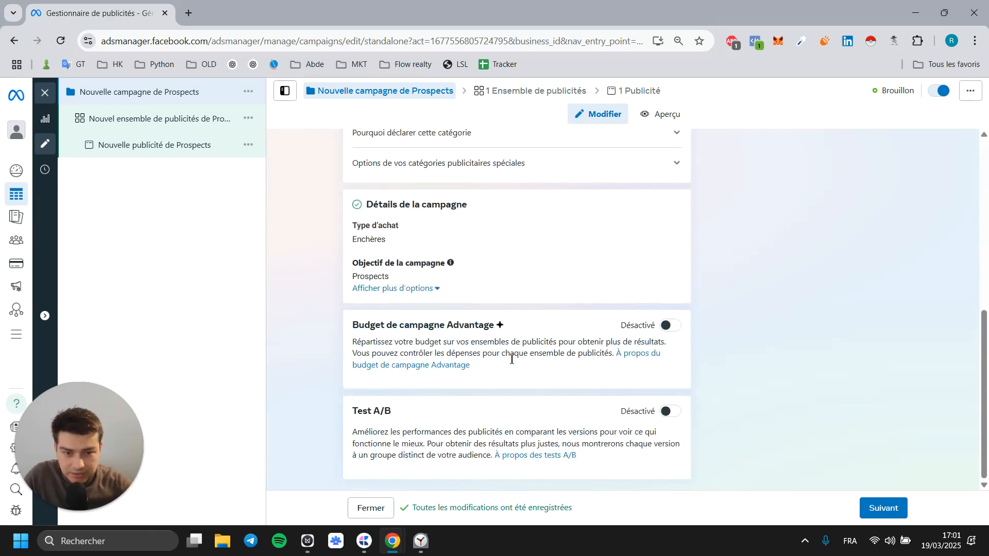
scroll(478, 312, up, 5)
scroll(757, 407, down, 6)
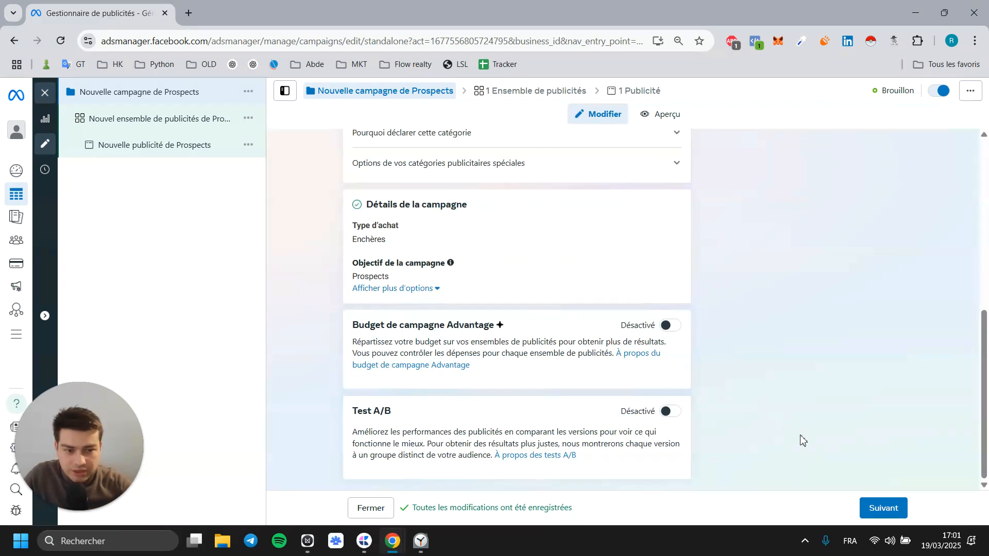
click(900, 512)
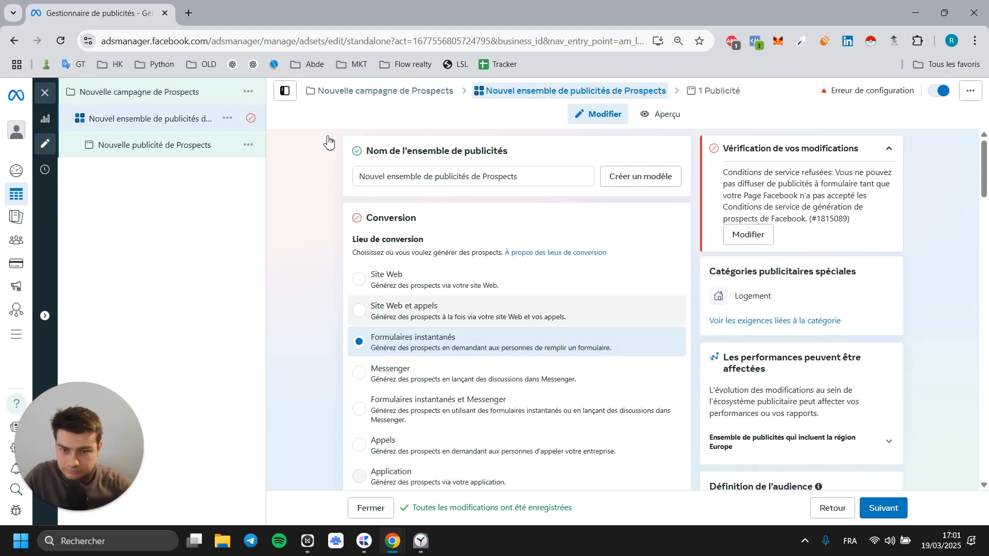
Choose Leman Homes as the Facebook Page to promote in the ad set's conversion settings
mouse_move(357, 222)
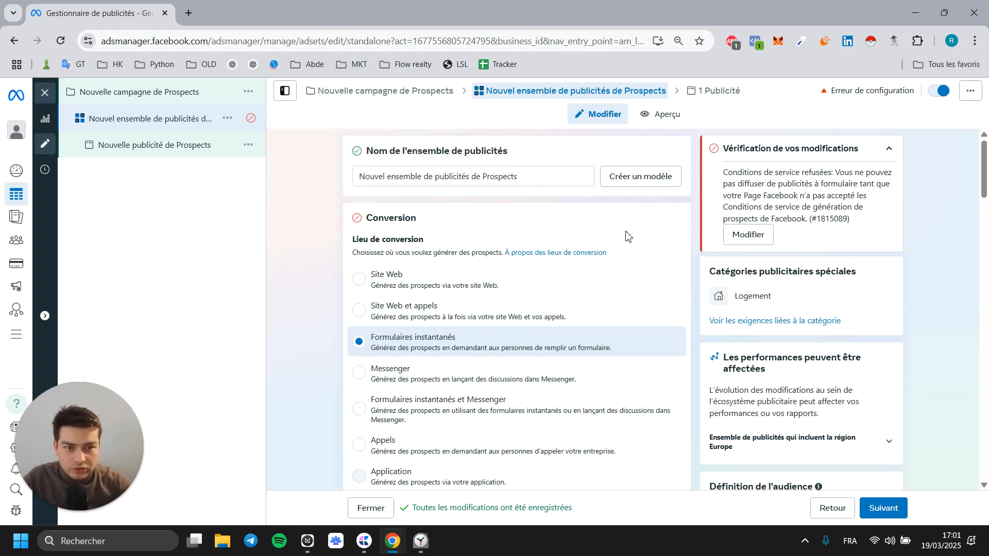
scroll(627, 236, down, 3)
click(438, 401)
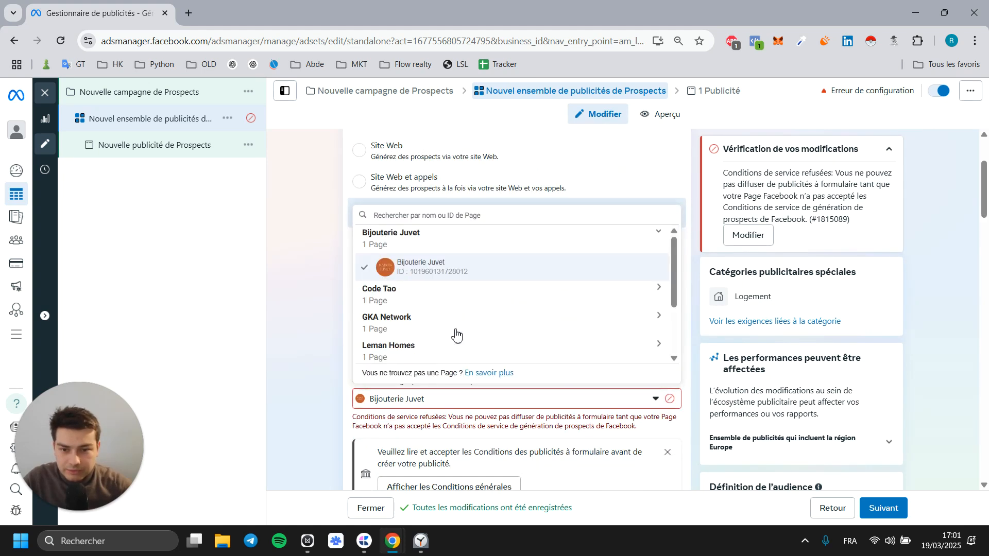
scroll(407, 347, down, 1)
scroll(407, 346, down, 2)
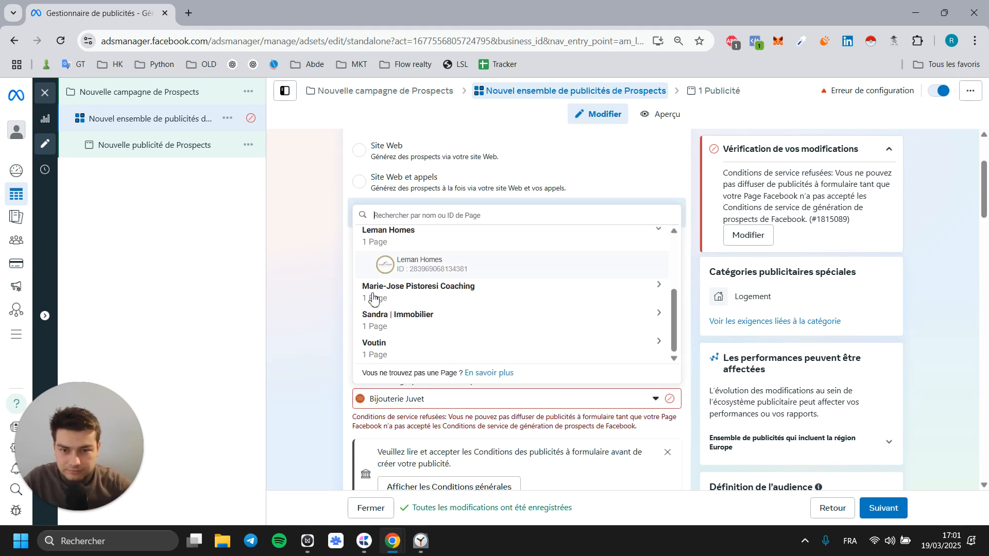
click(405, 272)
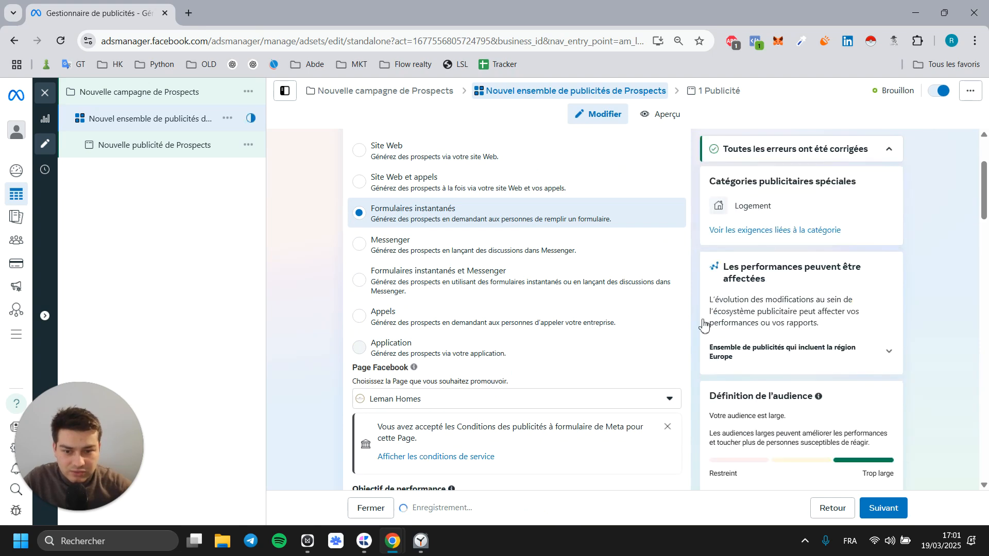
Set the ad set's daily budget to 16 €
scroll(678, 256, up, 1)
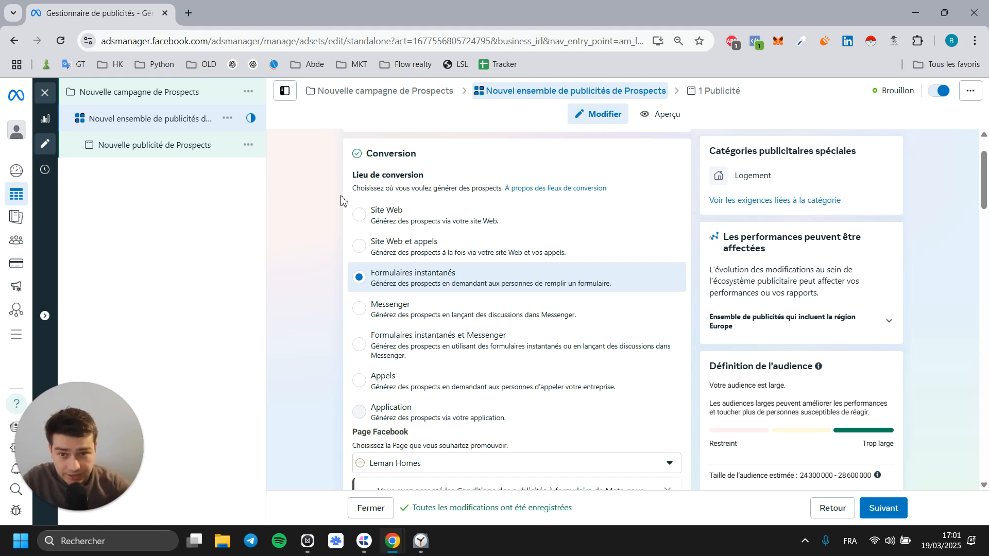
scroll(342, 201, up, 1)
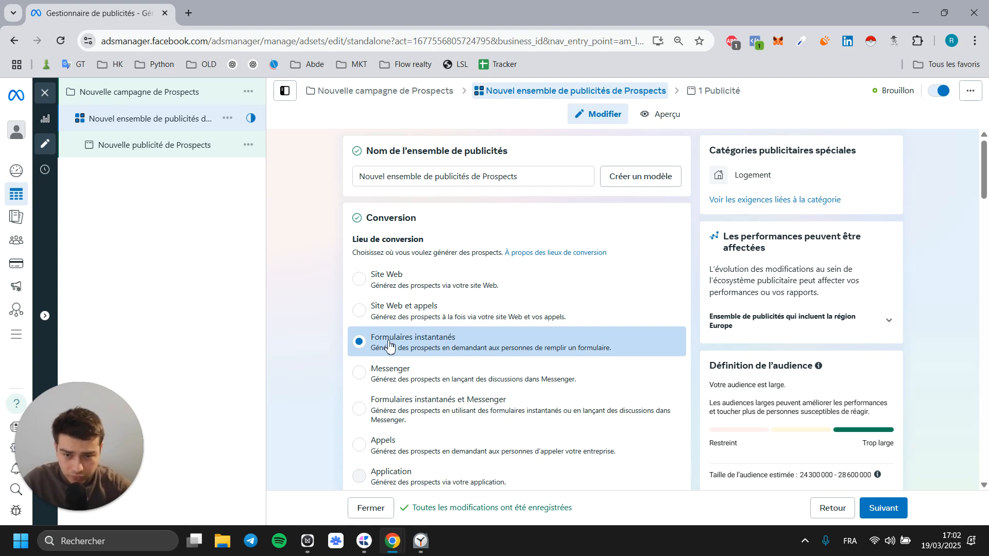
scroll(344, 341, down, 5)
scroll(402, 284, down, 1)
scroll(425, 353, down, 2)
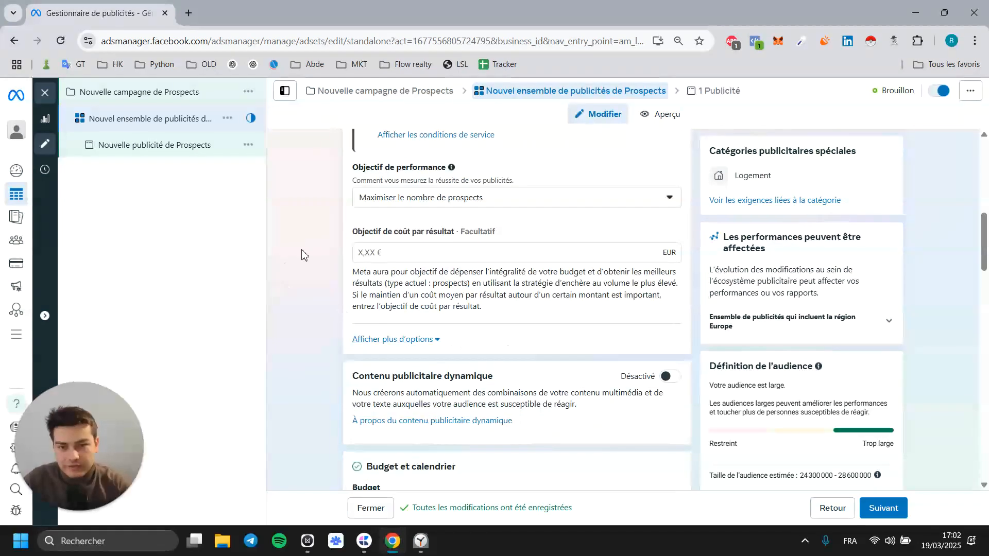
scroll(469, 285, down, 3)
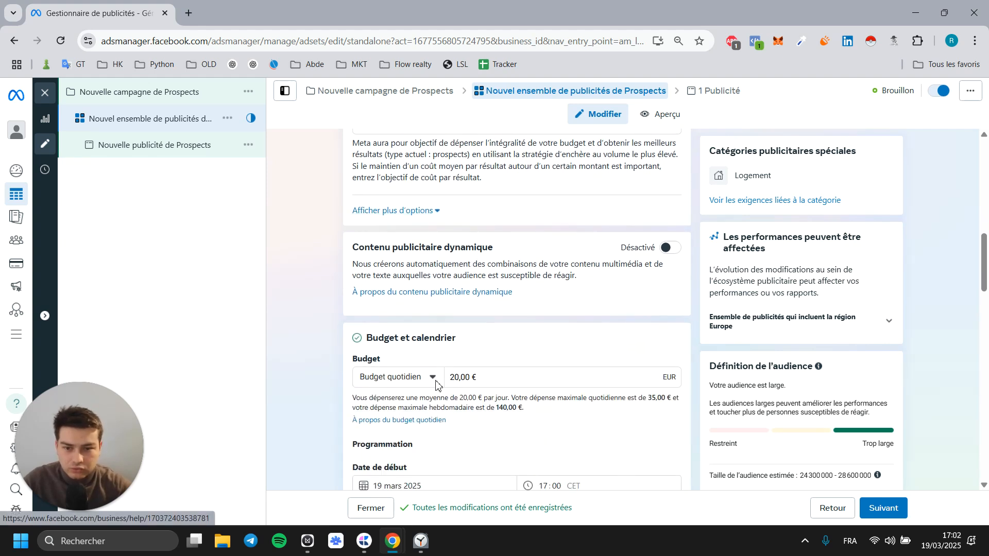
click(507, 315)
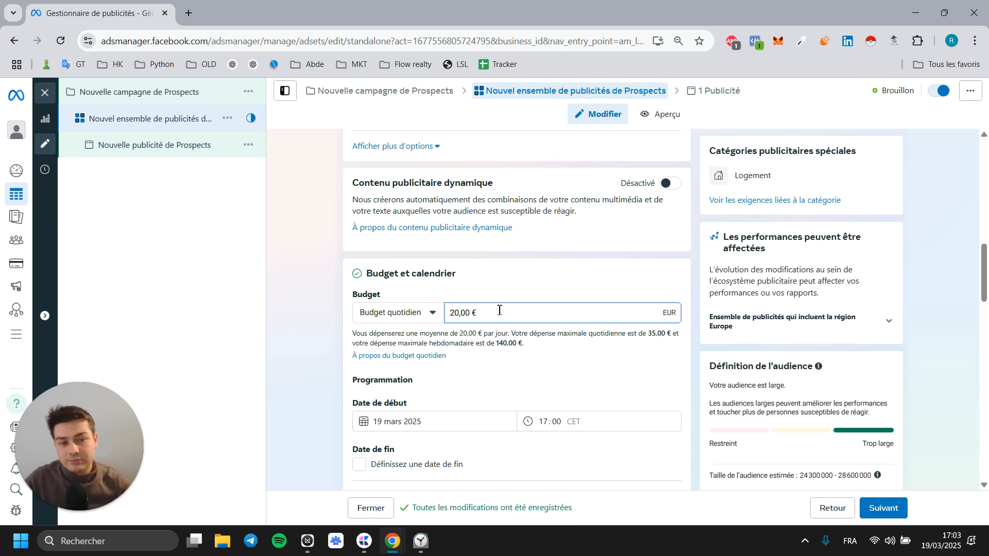
click(503, 354)
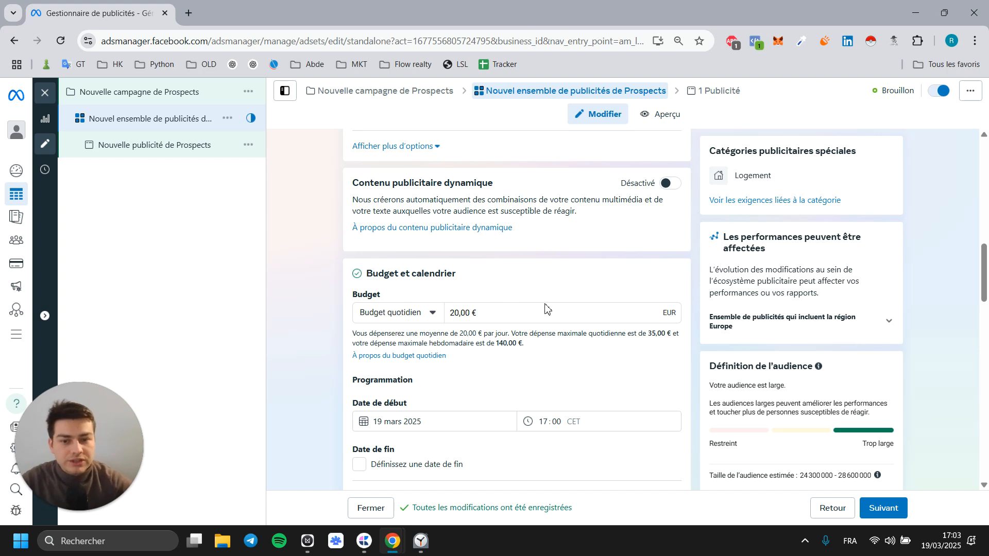
drag(548, 309, 423, 300)
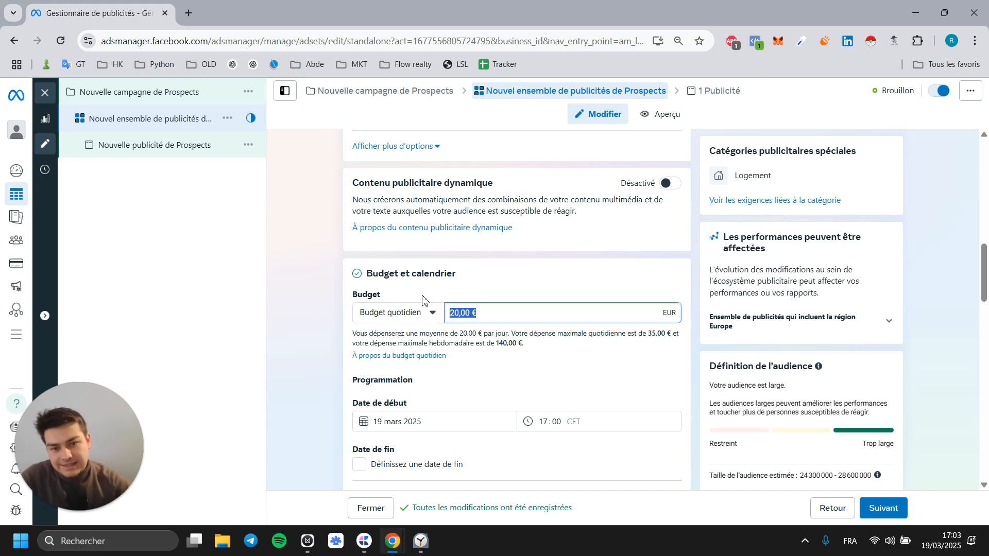
text(16)
click(621, 374)
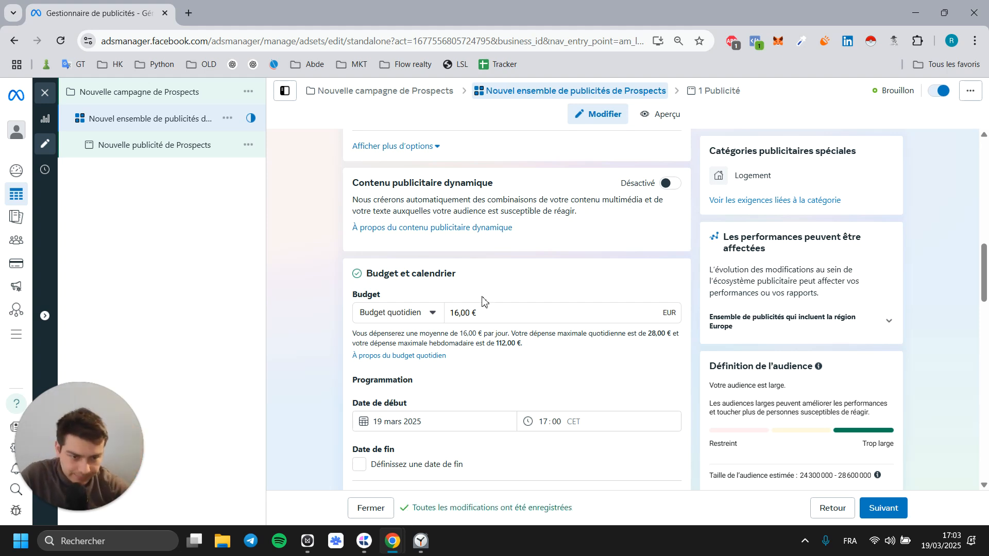
Replace France with Le Mans, Pays de la Loire as the audience location
scroll(547, 358, down, 3)
scroll(581, 278, down, 10)
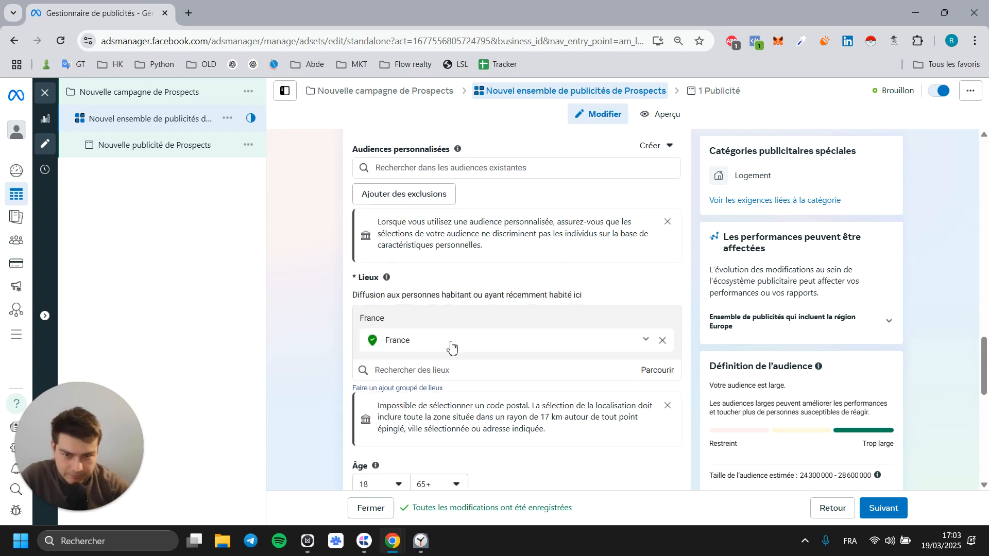
scroll(463, 340, down, 1)
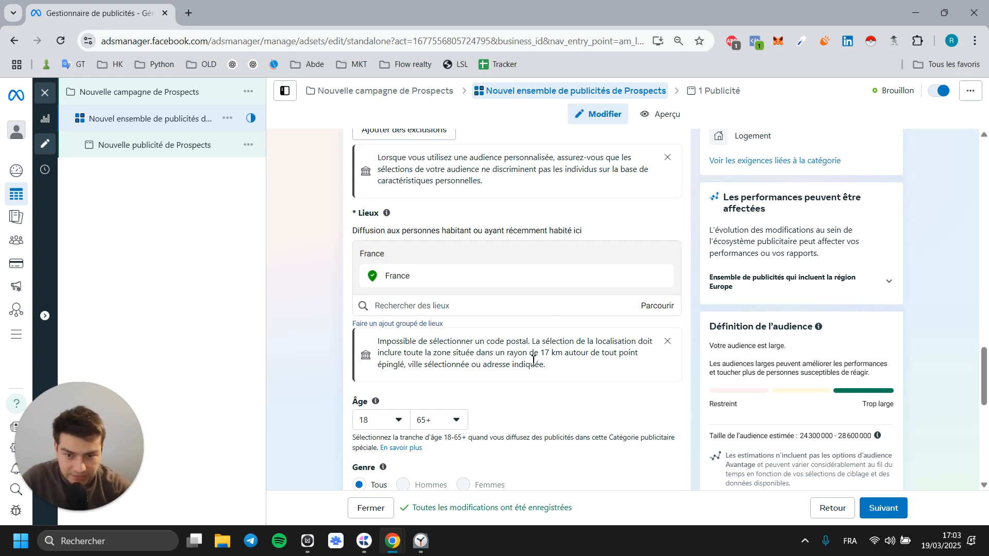
click(529, 308)
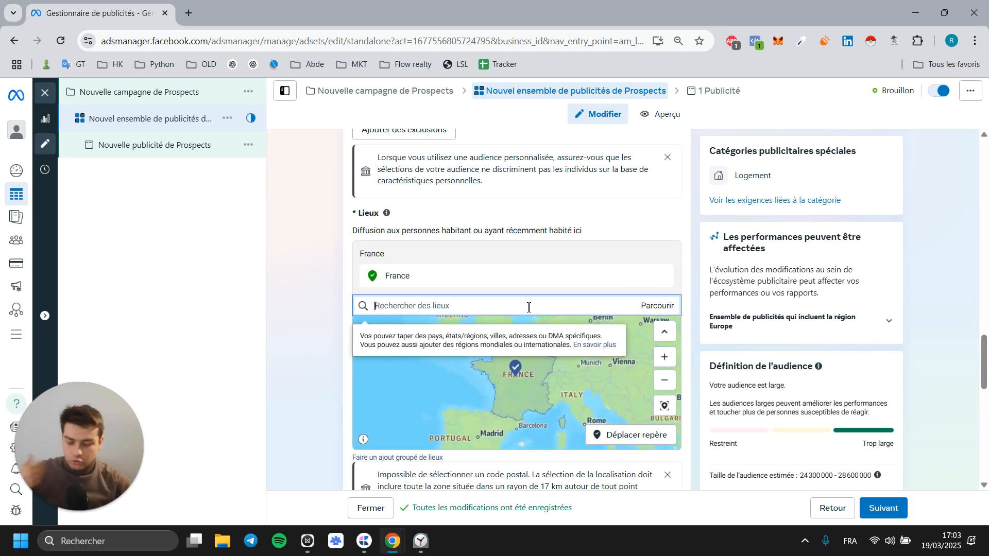
text(le mans)
key(BackSpace)
key(BackSpace)
text(,ns)
key(BackSpace)
key(BackSpace)
key(BackSpace)
text(ns)
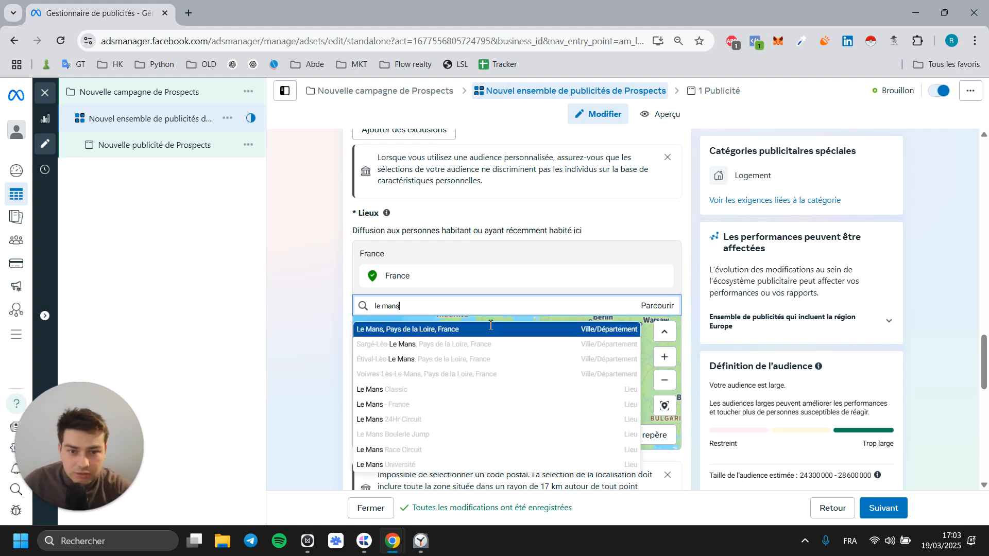
click(490, 329)
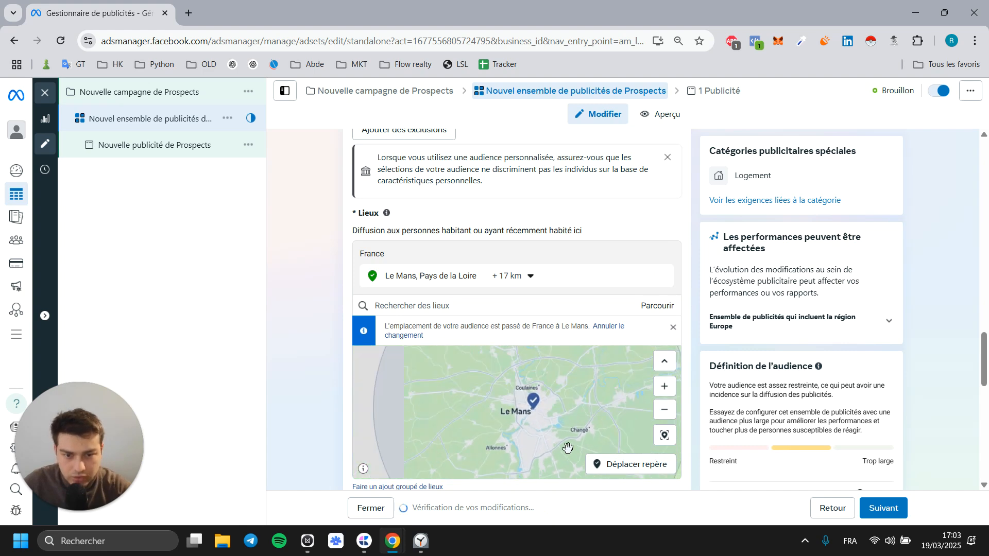
Inspect the targeting radius around Le Mans on the map and in its options, and dismiss the postal code notice
scroll(792, 409, down, 1)
scroll(476, 371, down, 2)
scroll(498, 336, up, 2)
drag(498, 336, 565, 311)
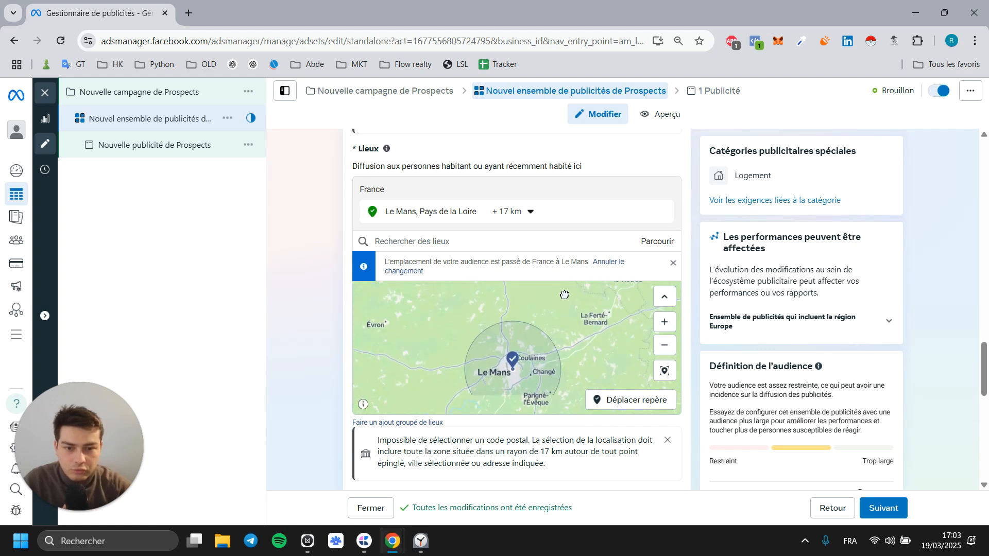
click(512, 212)
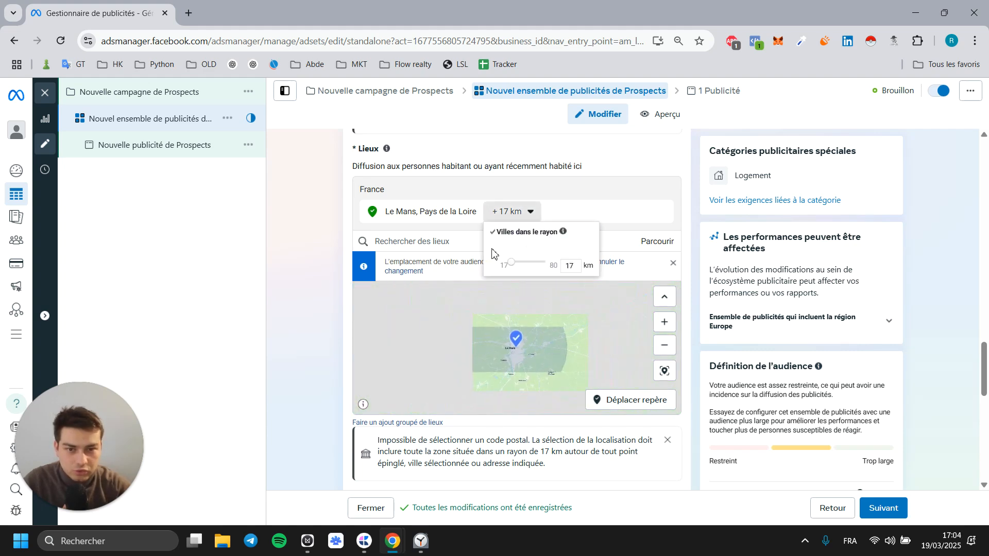
click(311, 286)
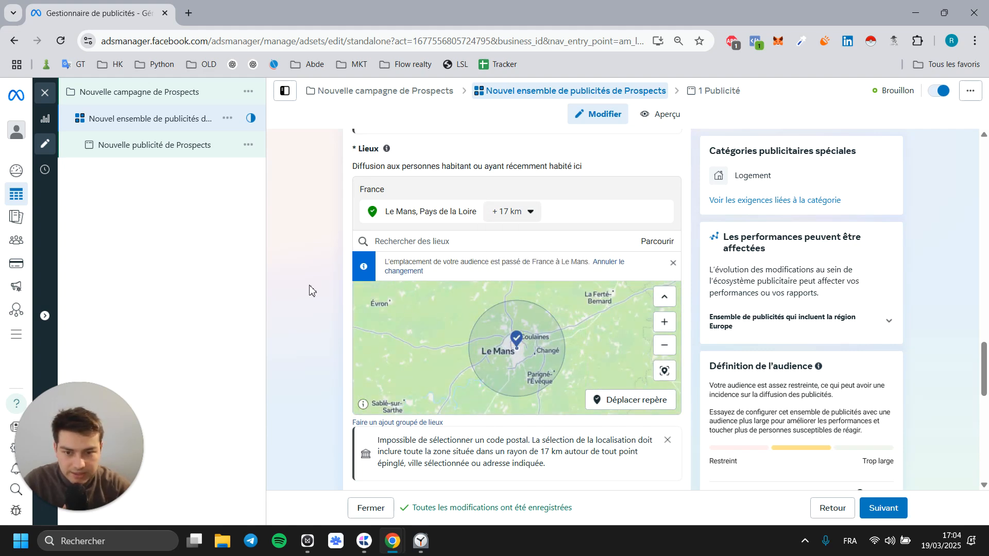
click(668, 443)
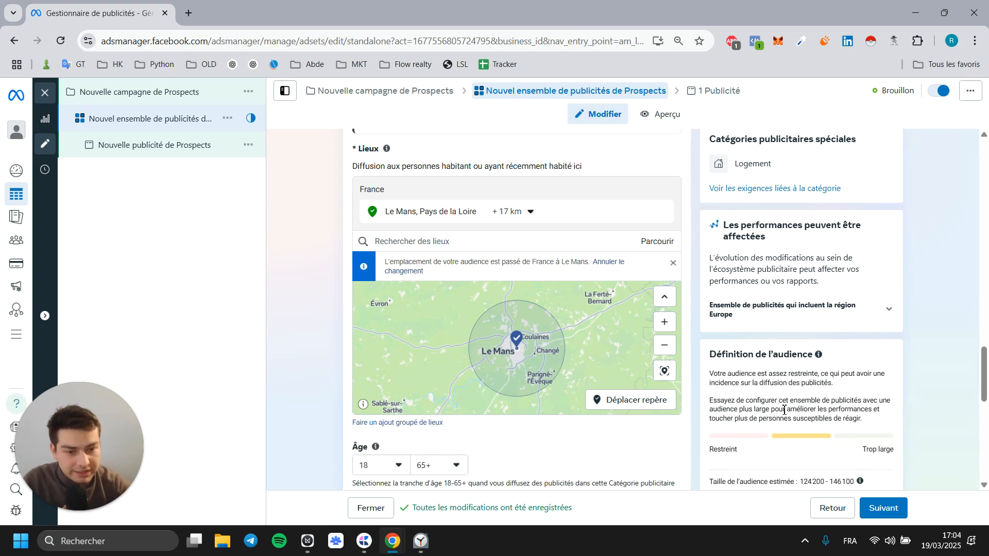
Check which minimum ages are available for the audience and close the list without changing it
scroll(784, 410, down, 1)
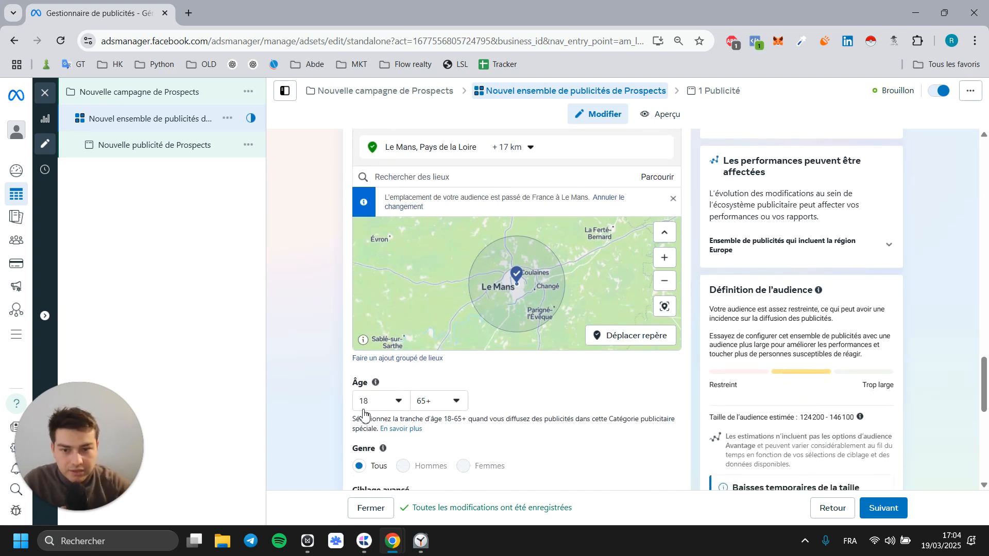
click(404, 402)
scroll(392, 359, down, 1)
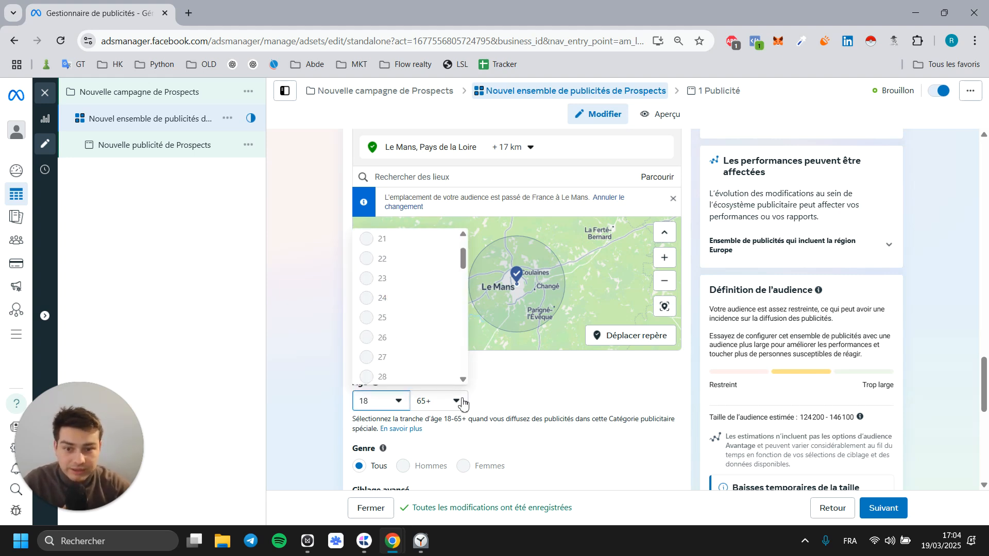
click(508, 418)
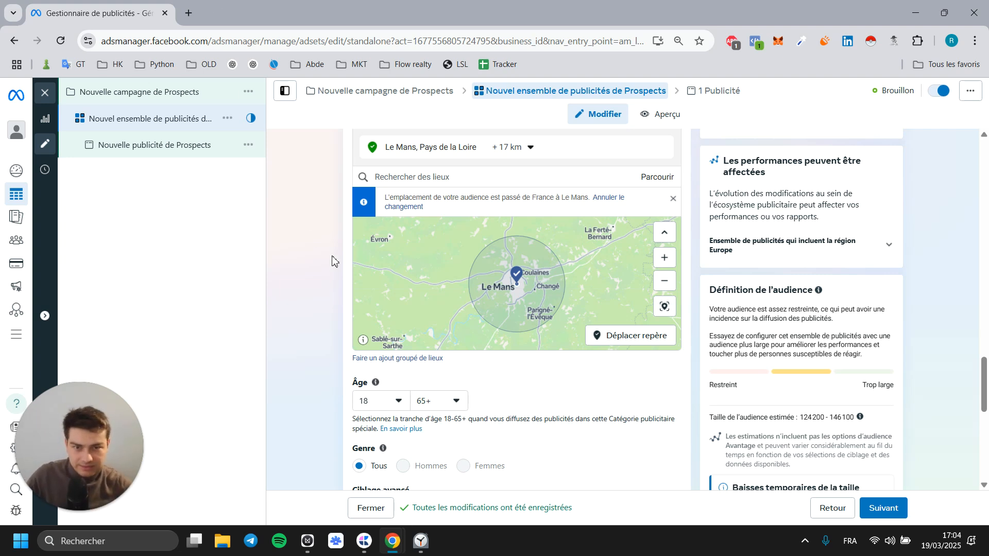
Look around the map of Le Mans and examine the estimated audience size
scroll(371, 281, down, 2)
scroll(472, 282, up, 2)
click(665, 307)
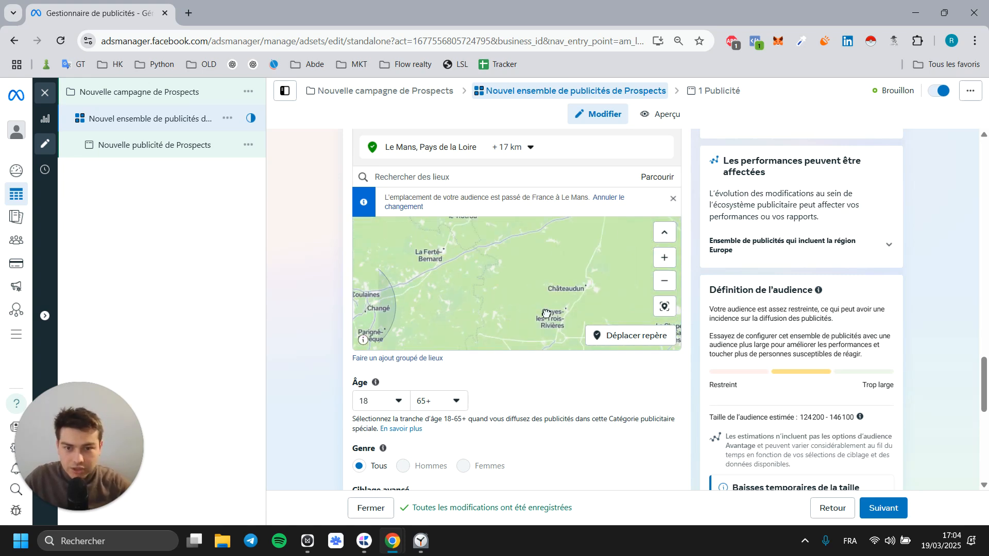
scroll(896, 289, down, 3)
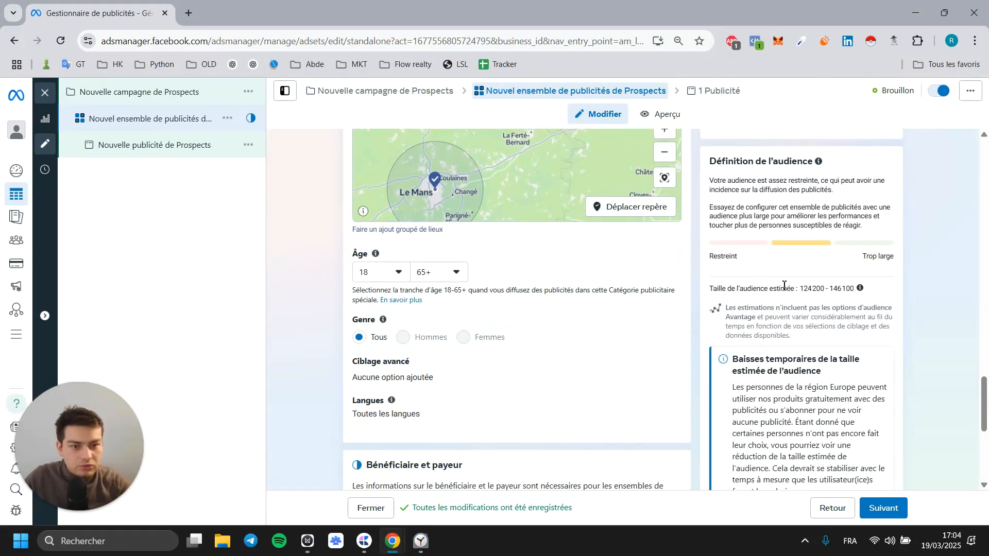
drag(799, 291, 829, 290)
click(842, 290)
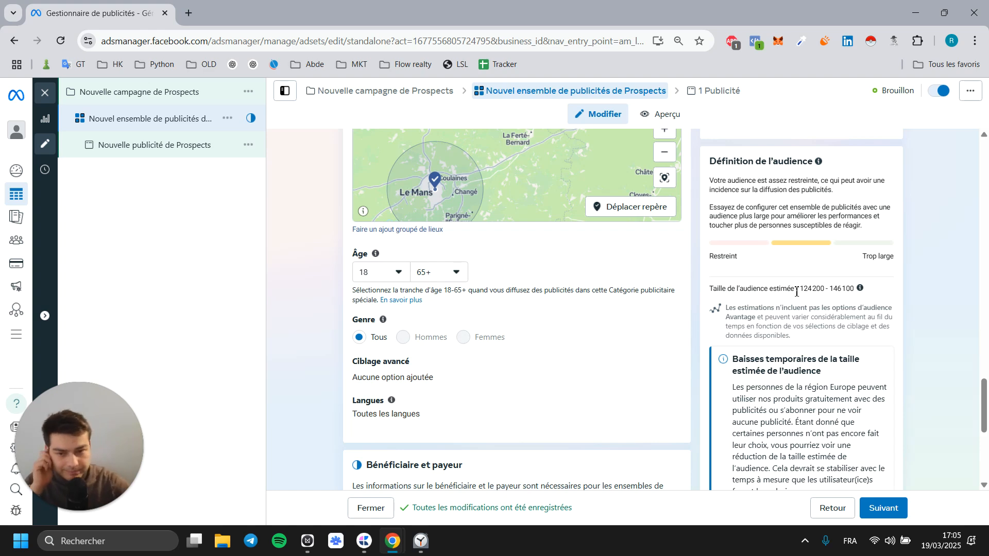
Examine the estimated daily reach and leads alongside the ad set's audience, beneficiary and placement sections
scroll(567, 335, down, 4)
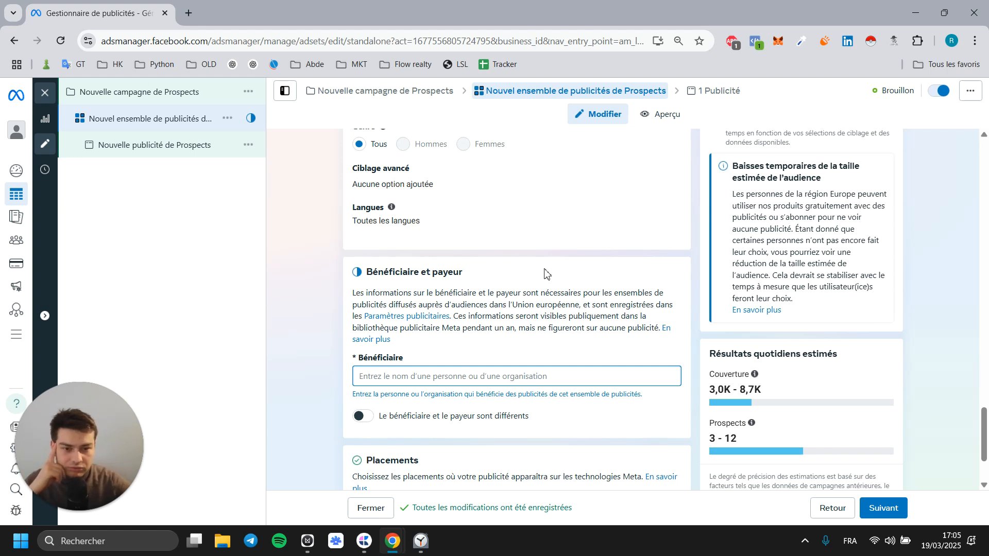
scroll(543, 319, down, 2)
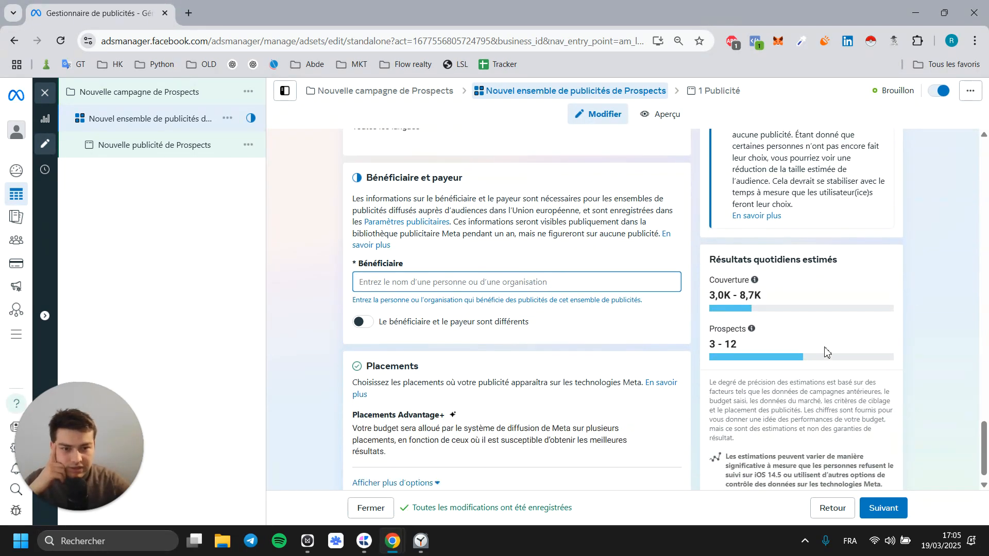
drag(709, 240, 812, 241)
triple_click(819, 240)
click(827, 296)
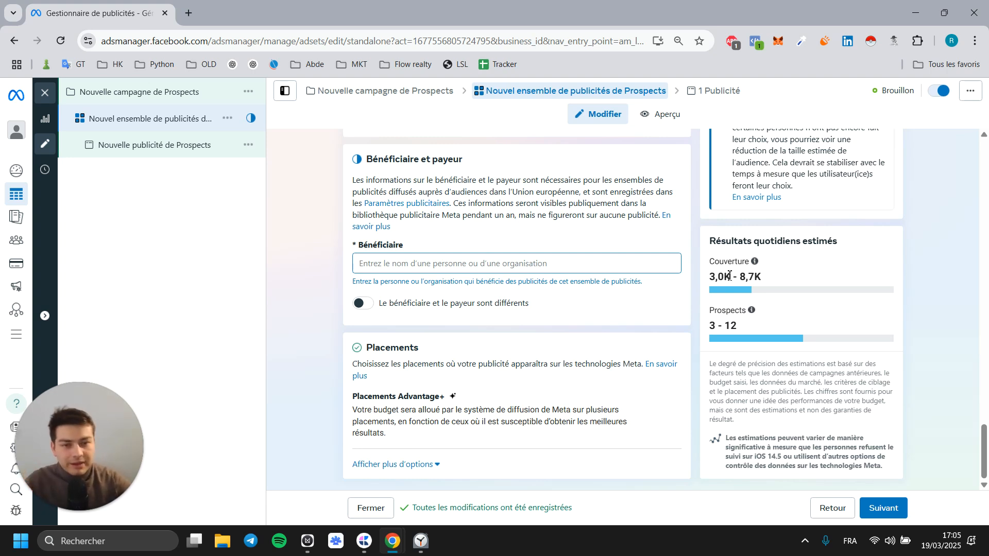
scroll(658, 324, up, 4)
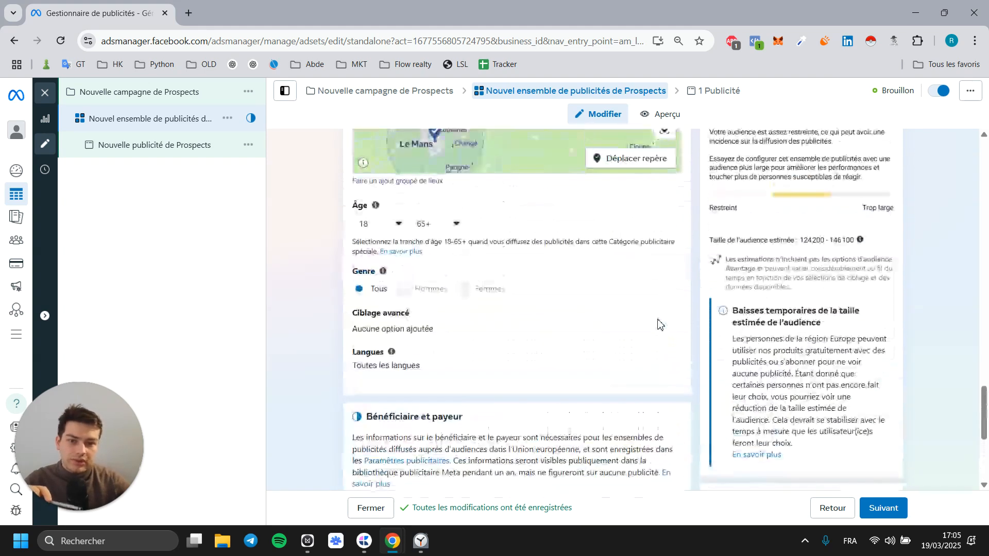
scroll(788, 356, down, 3)
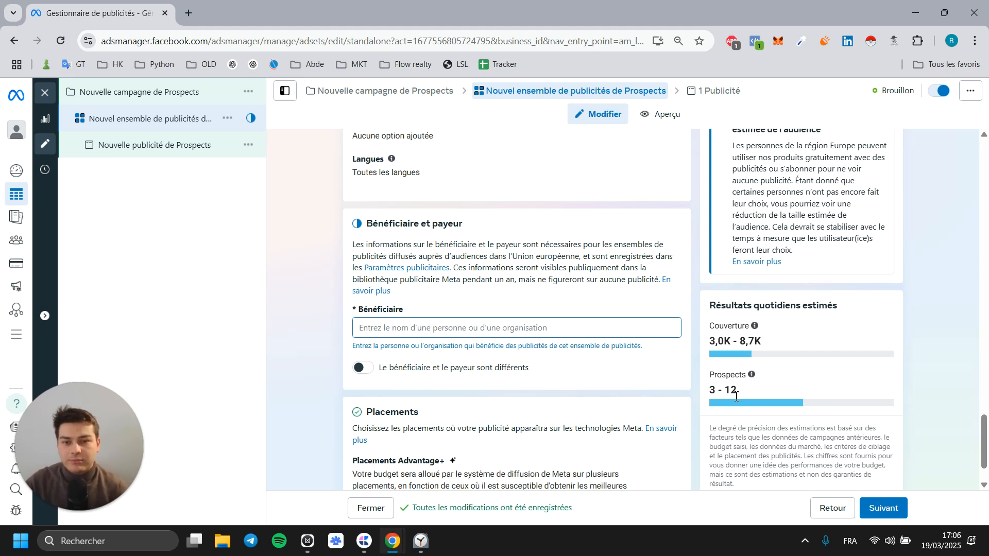
scroll(586, 317, up, 10)
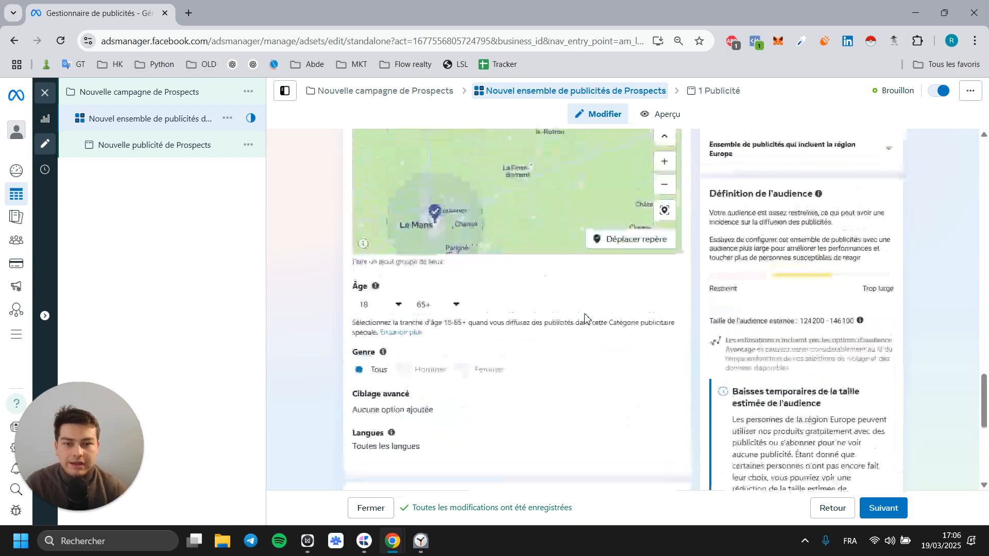
scroll(586, 317, up, 10)
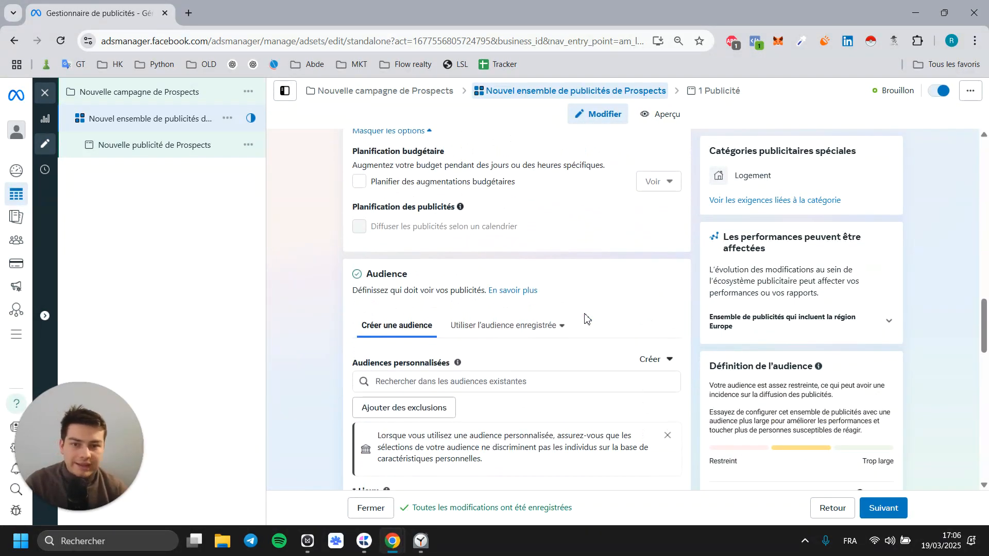
scroll(585, 317, up, 2)
scroll(586, 316, down, 10)
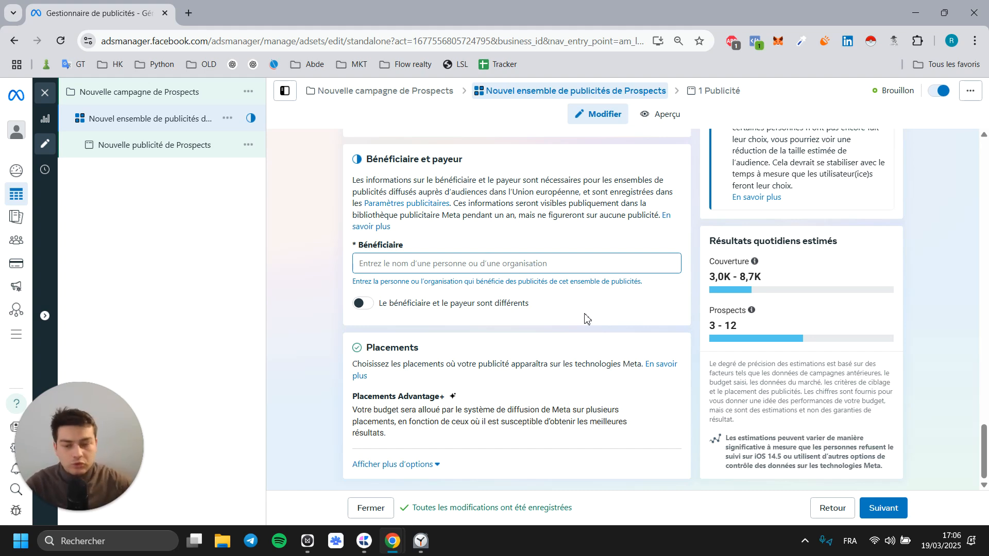
Try a daily budget of 20 € for the ad set and compare the estimated daily leads
scroll(585, 318, up, 15)
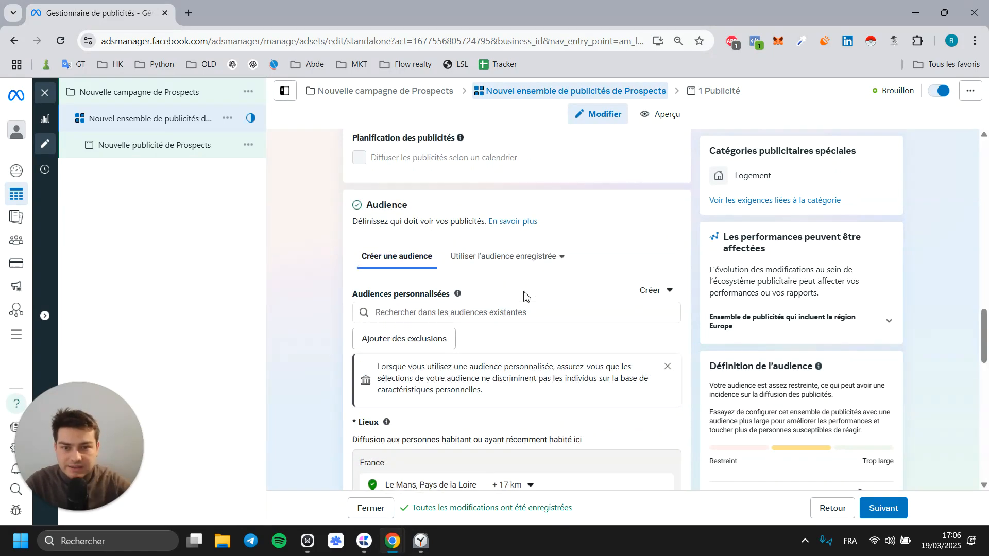
scroll(522, 292, up, 4)
drag(503, 214, 412, 209)
text(20)
click(612, 232)
scroll(610, 229, down, 15)
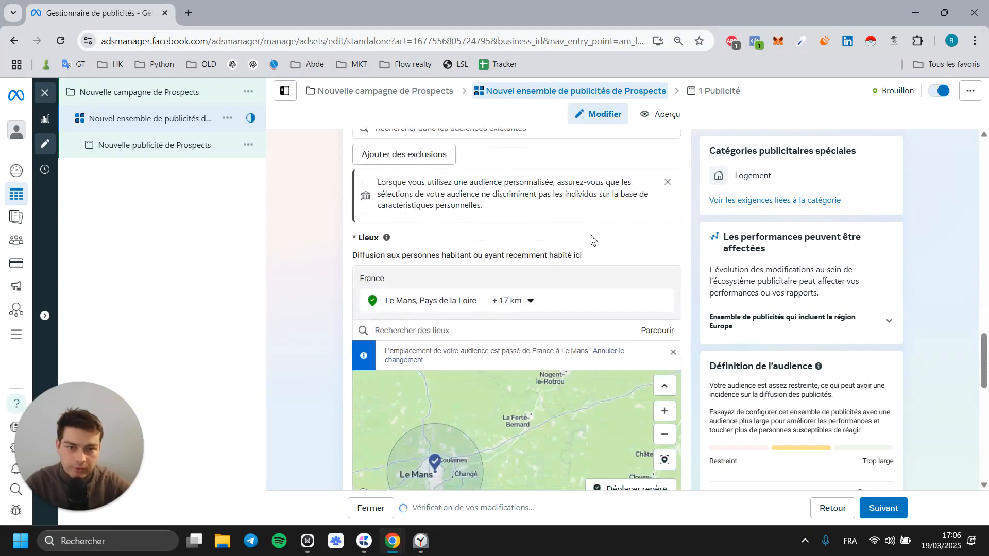
scroll(590, 240, down, 3)
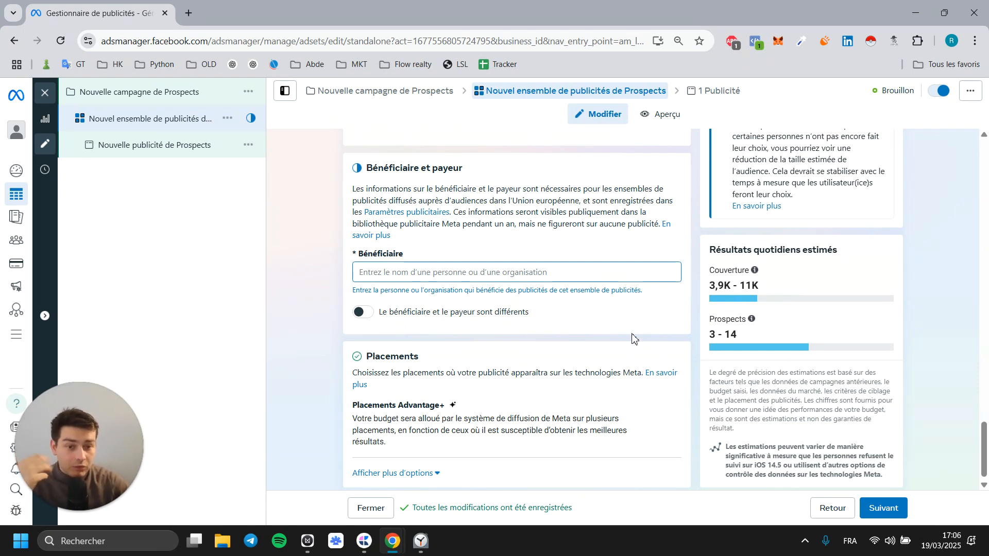
drag(711, 333, 738, 333)
click(739, 332)
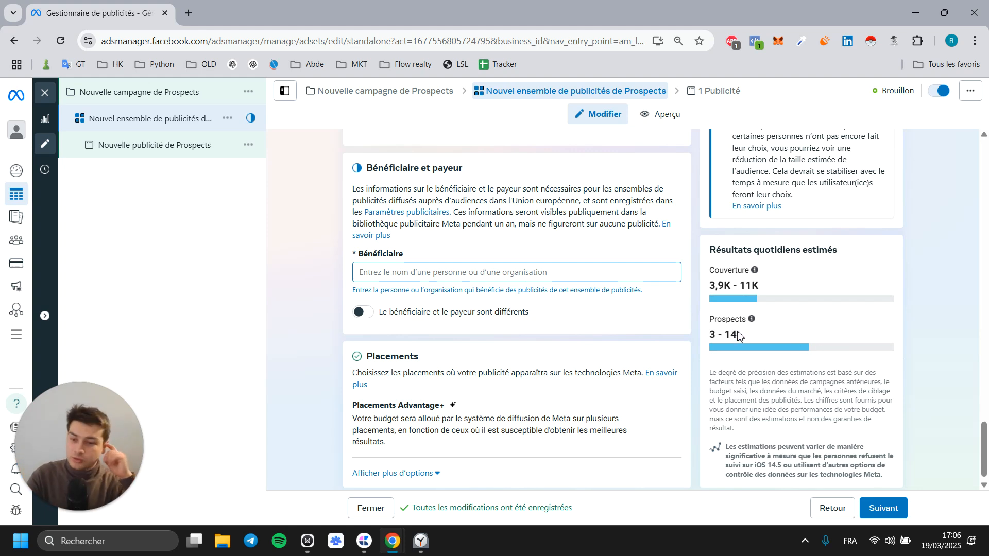
Set the ad set's daily budget back to 16 € and continue to the ad's settings
scroll(309, 320, up, 15)
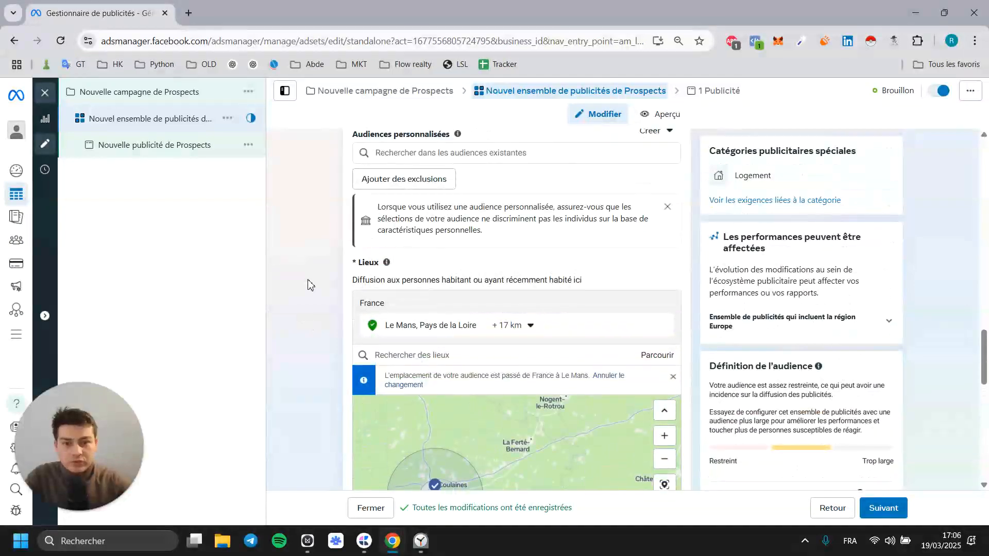
scroll(446, 281, up, 6)
drag(503, 278, 444, 273)
scroll(771, 452, down, 10)
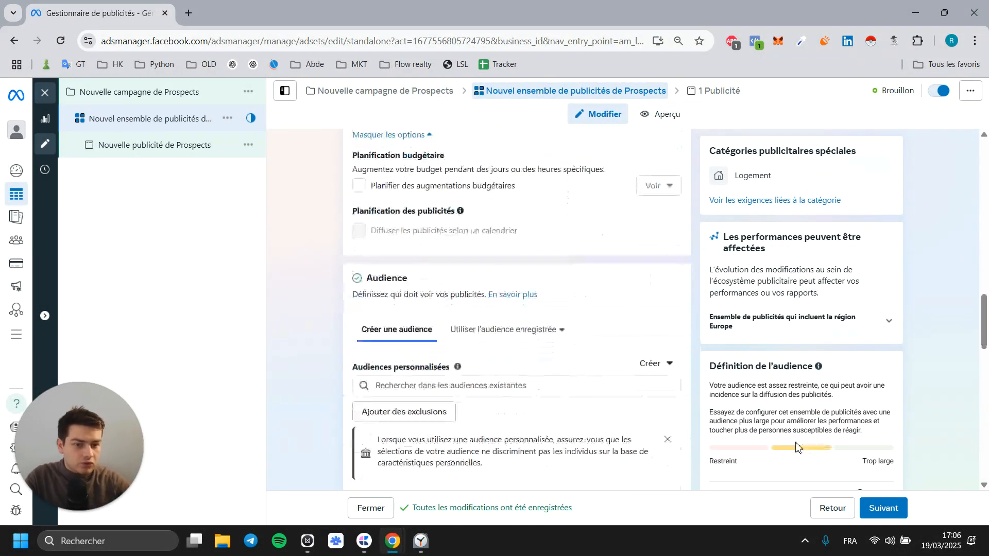
scroll(557, 397, up, 10)
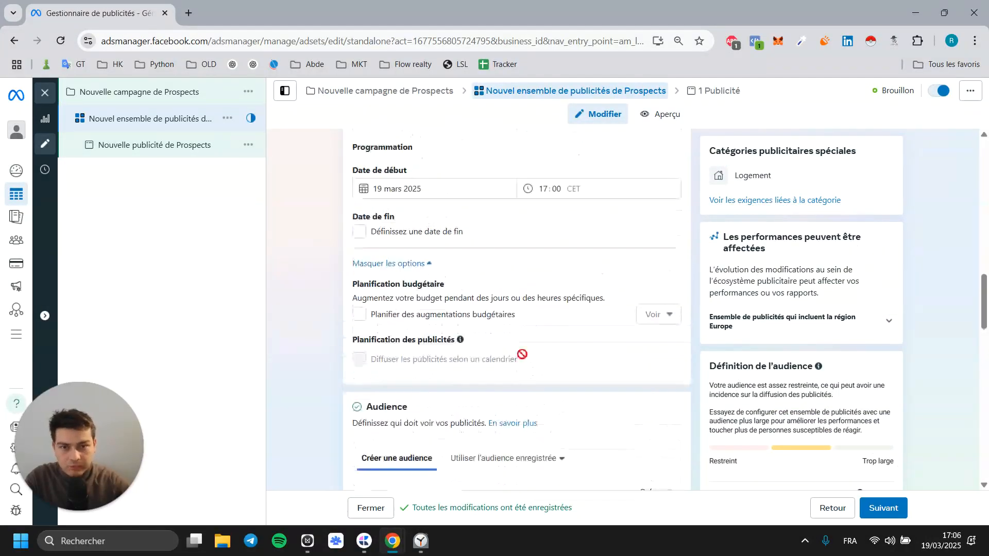
scroll(563, 335, up, 1)
text(16)
click(653, 311)
scroll(653, 312, down, 15)
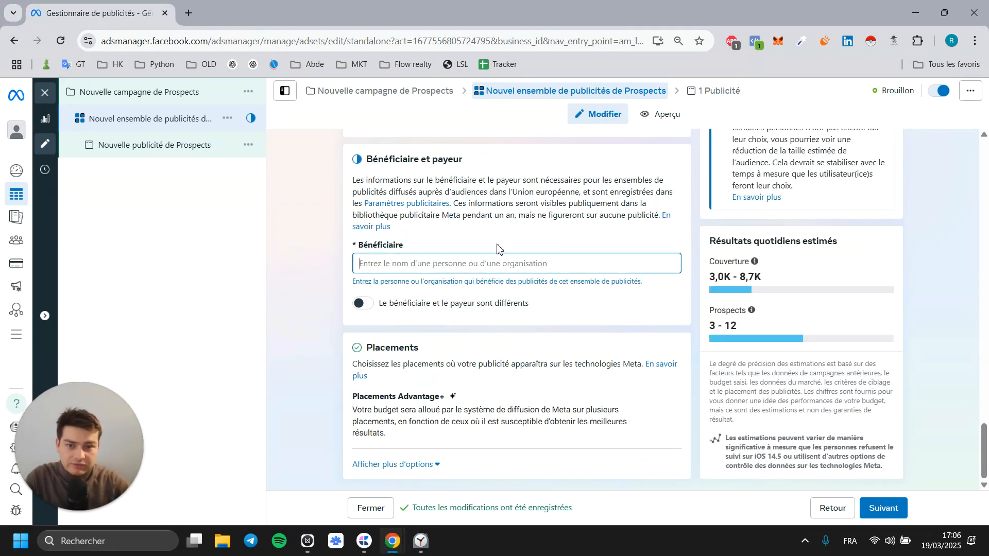
click(894, 510)
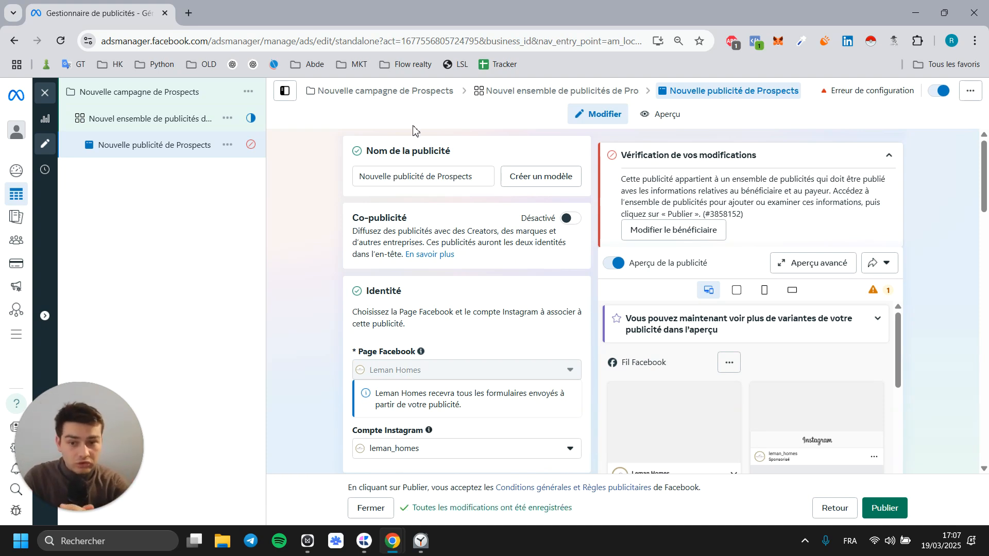
Review the ad's identity, format and destination sections, including the existing instant form
scroll(443, 377, down, 5)
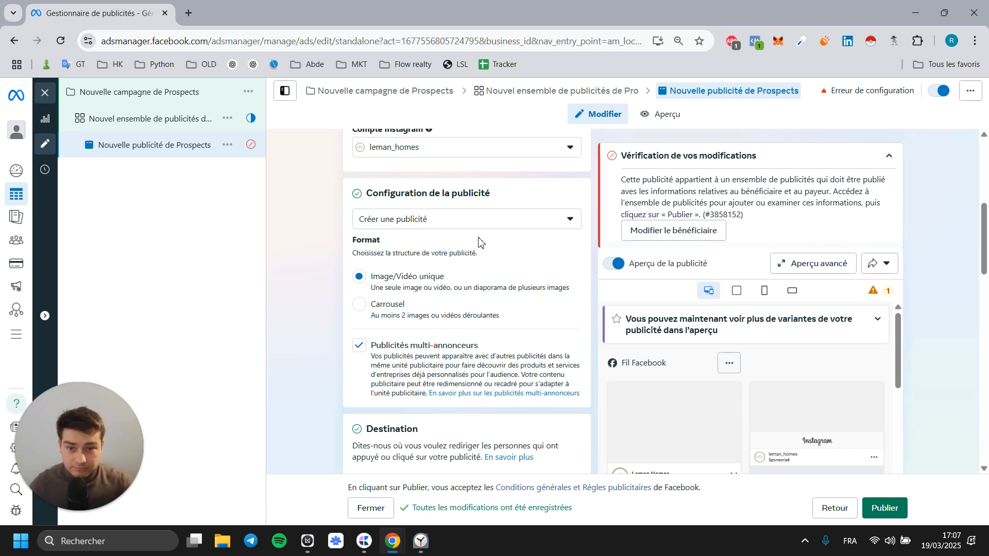
scroll(479, 241, down, 1)
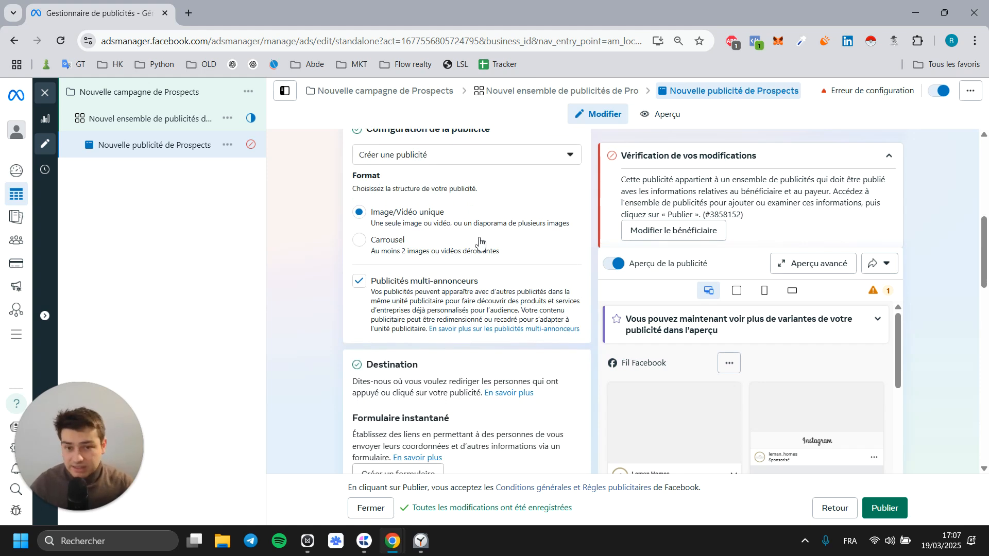
scroll(479, 241, down, 2)
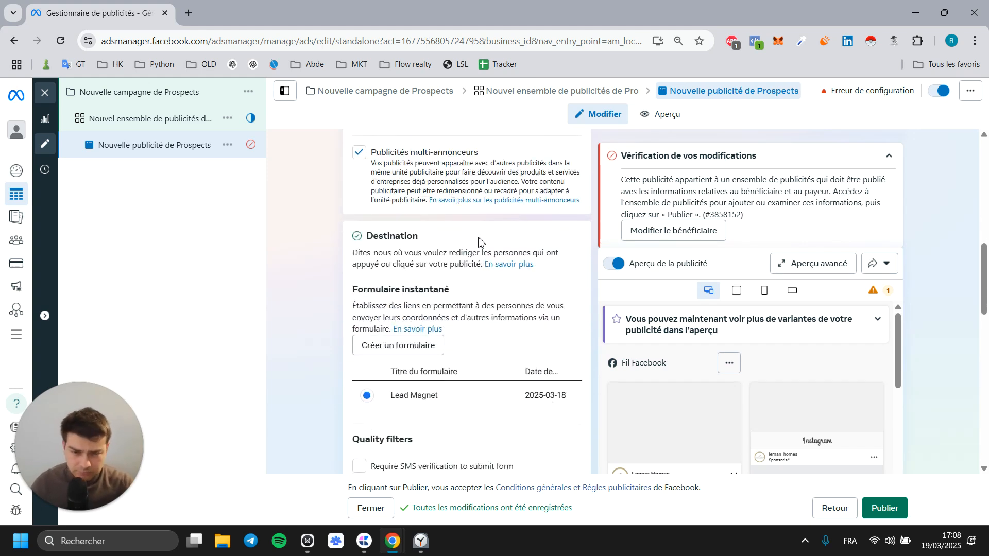
scroll(479, 241, down, 1)
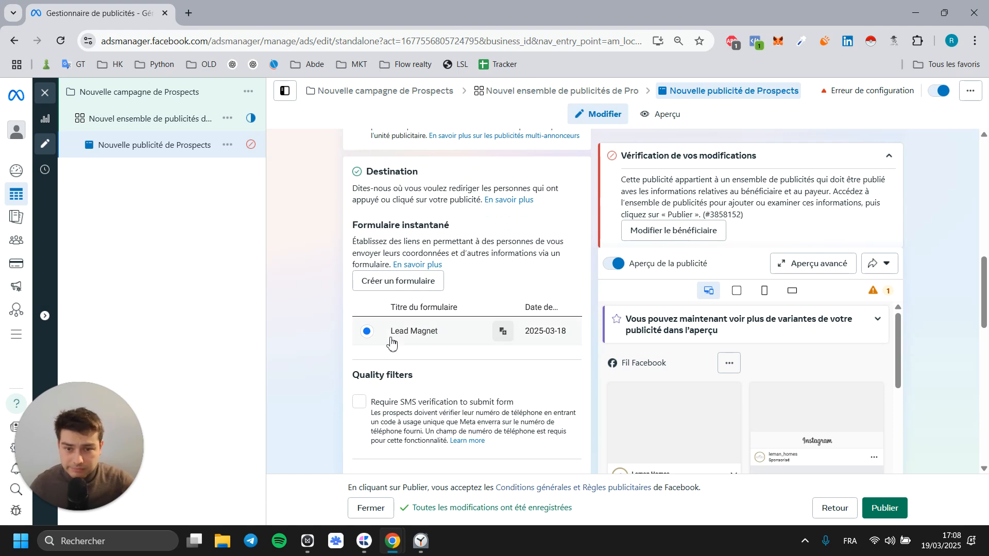
scroll(392, 342, up, 5)
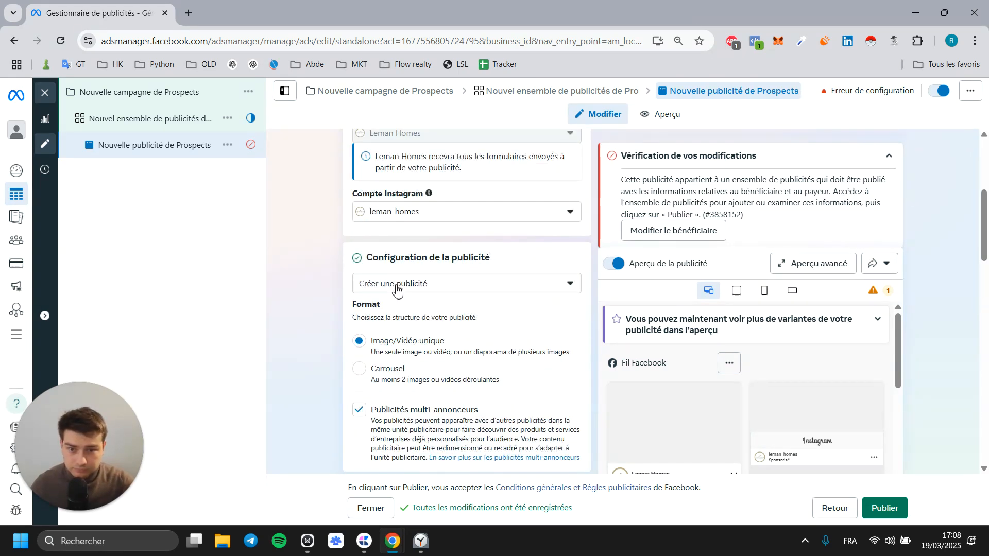
scroll(397, 291, down, 3)
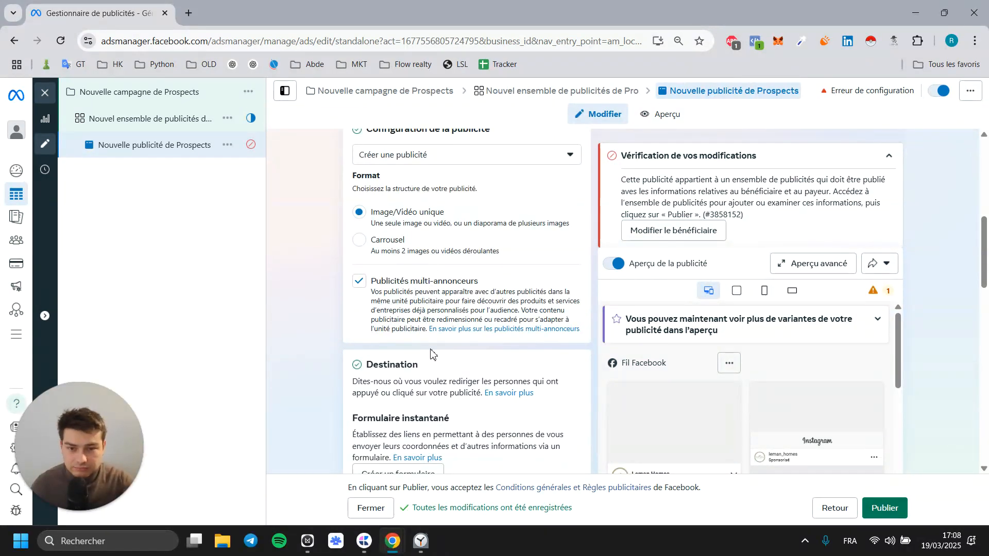
scroll(407, 405, down, 1)
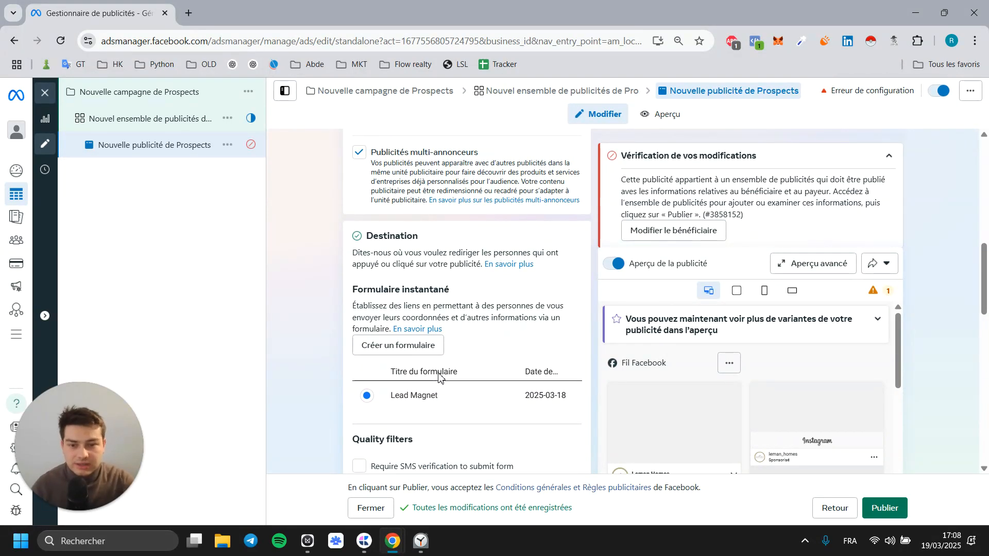
Start a new instant form for the ad, accept the anti-discrimination notice and name the form "Form test"
click(408, 346)
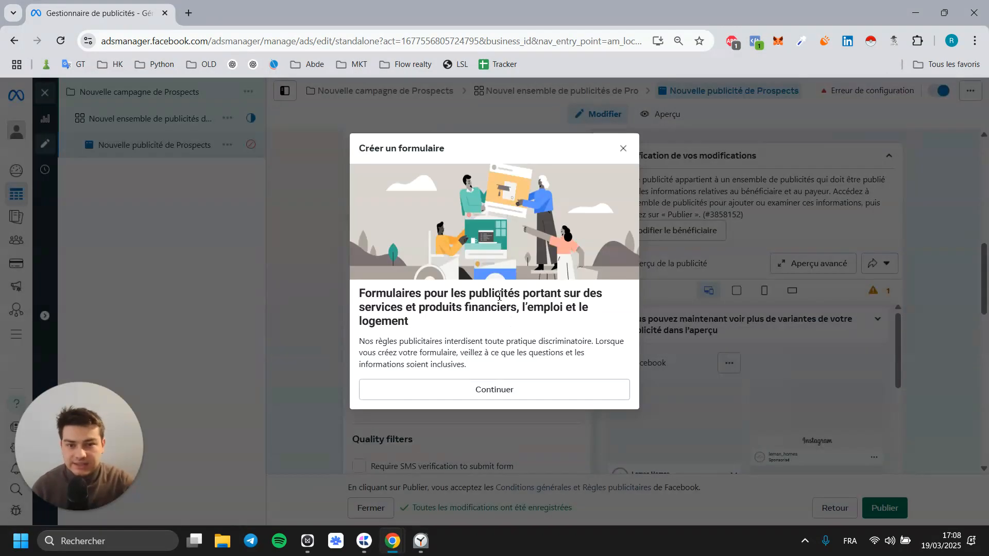
click(517, 394)
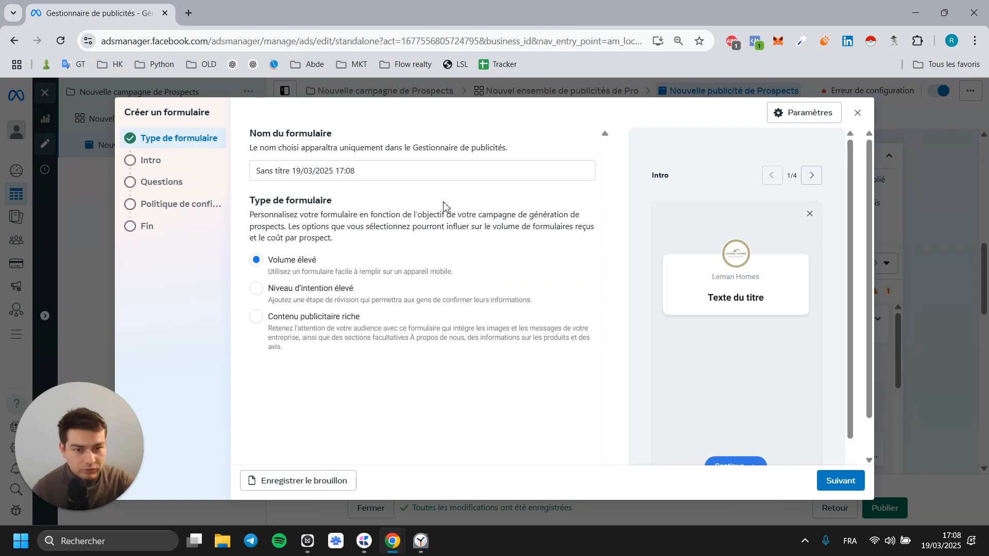
triple_click(371, 173)
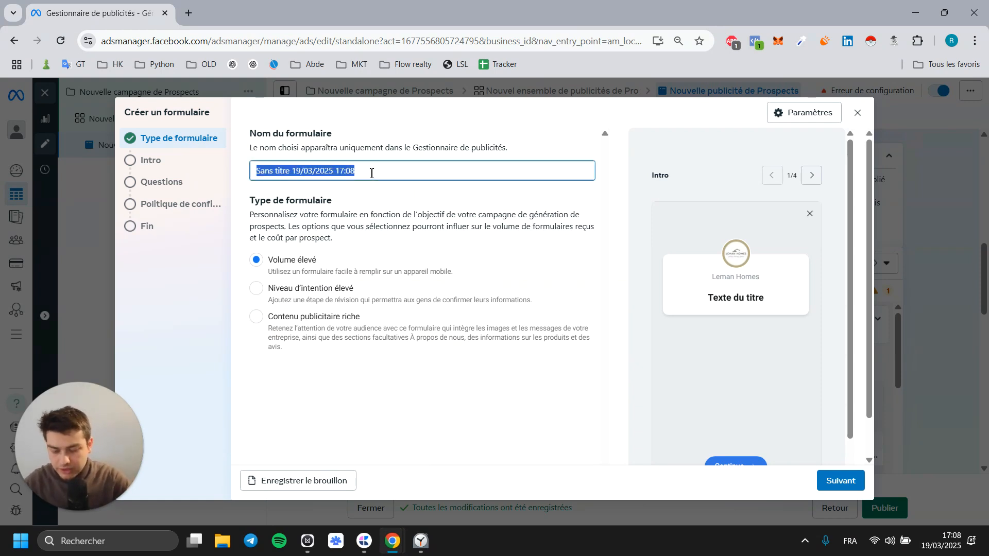
text(Form test)
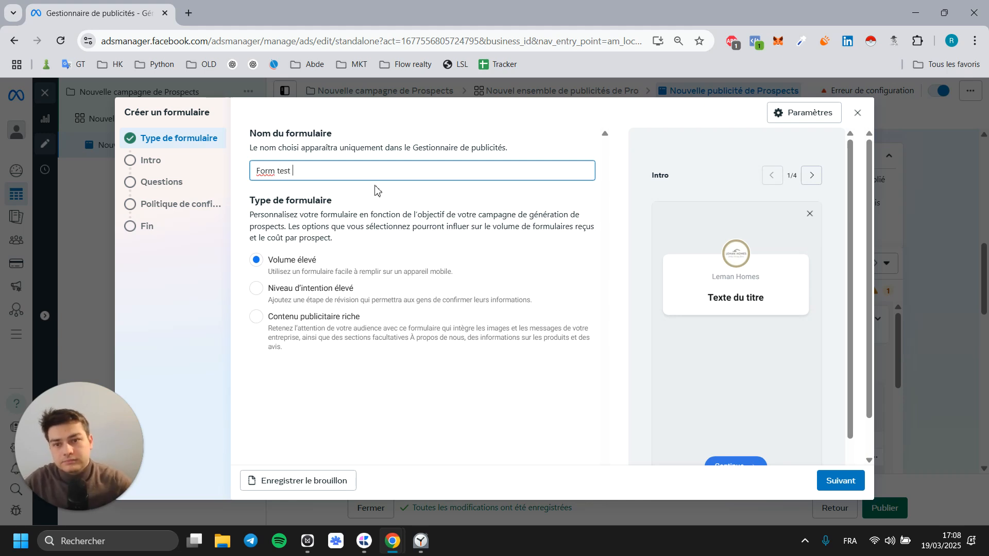
click(376, 235)
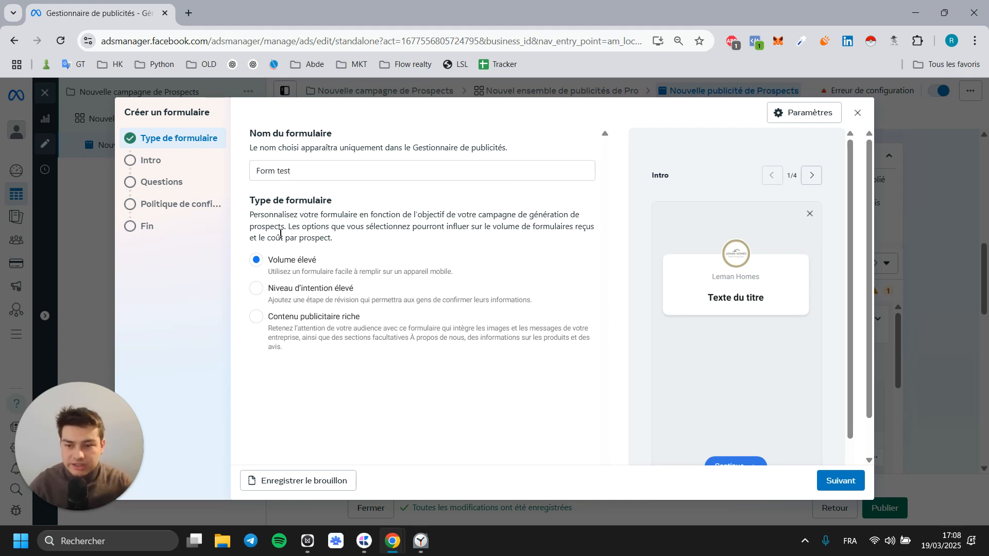
Read the form type description and choose "Niveau d'intention élevé" as the form type
drag(287, 227, 449, 276)
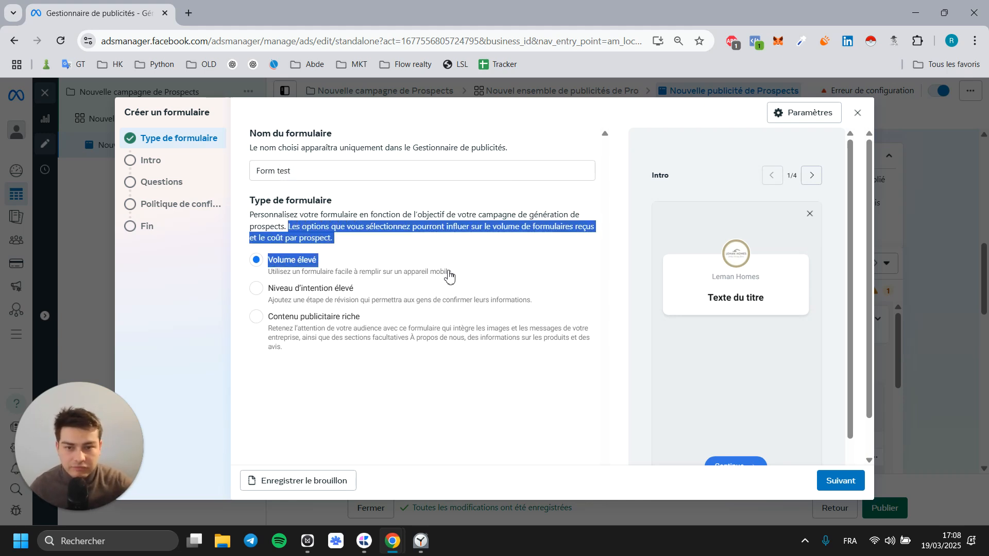
click(479, 240)
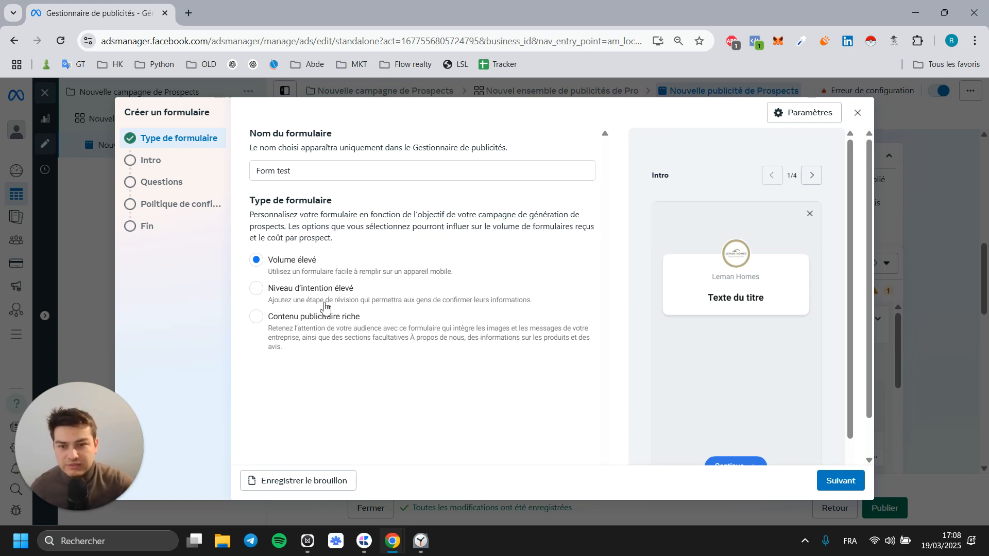
click(345, 287)
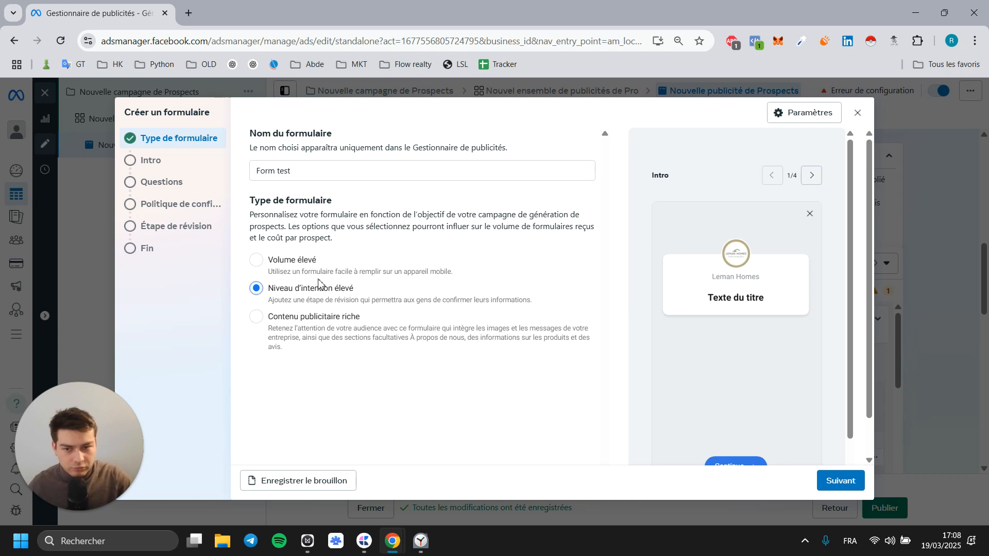
Go to the form's intro section and set the welcome title to "Rendez-vous d'estimation offert"
scroll(632, 388, down, 1)
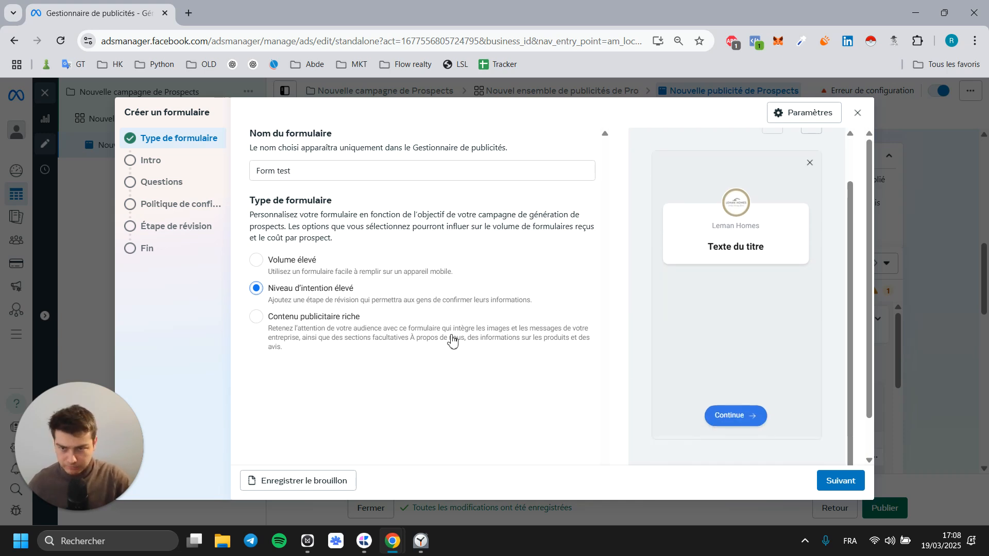
click(155, 160)
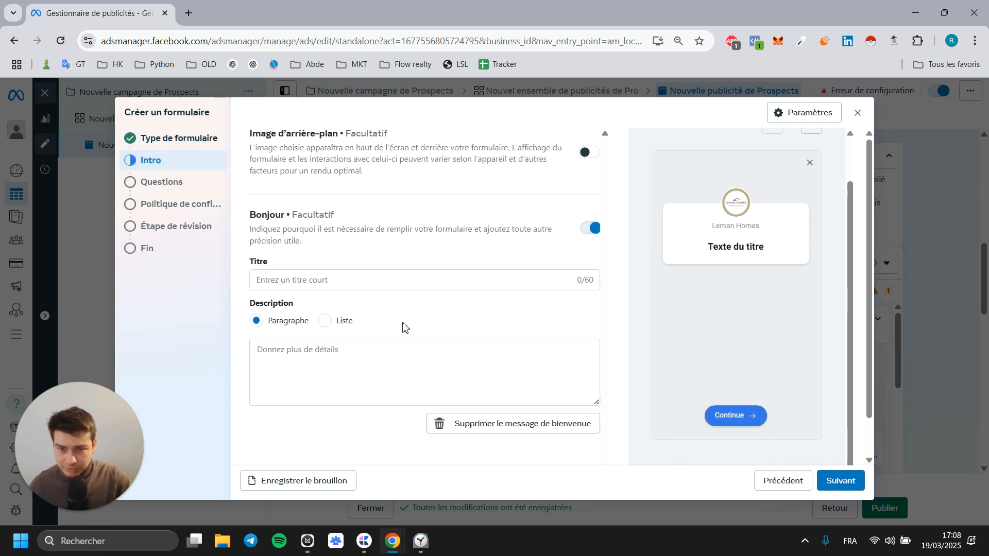
click(359, 279)
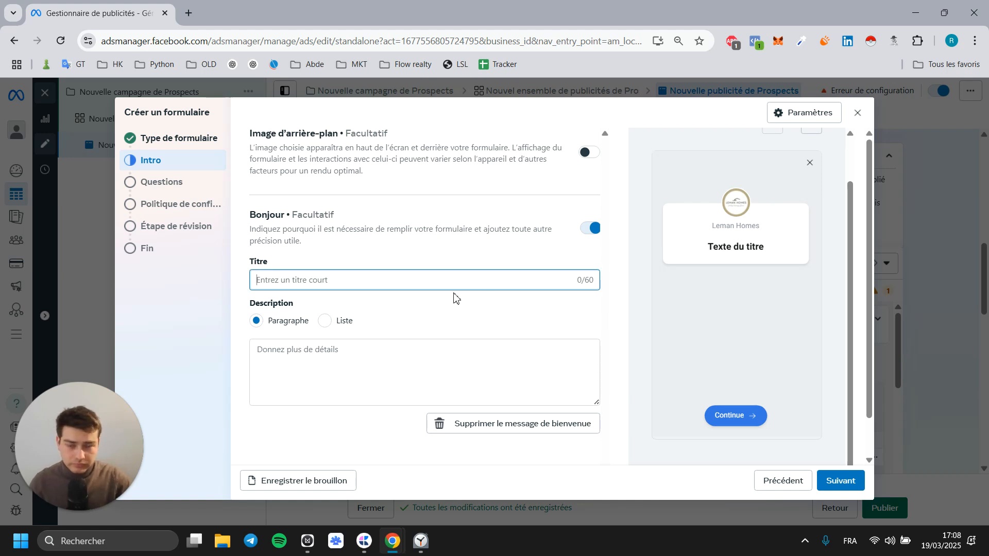
click(412, 354)
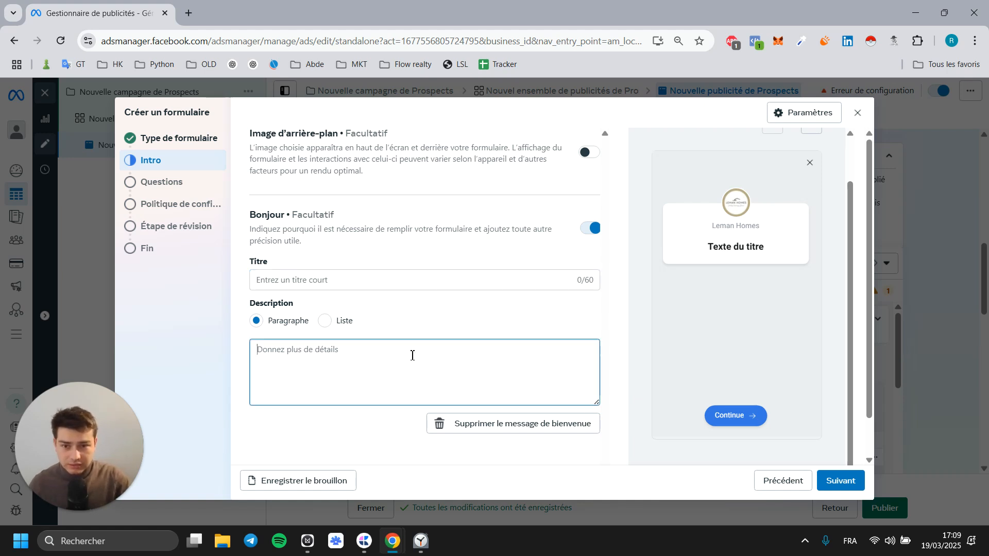
click(365, 286)
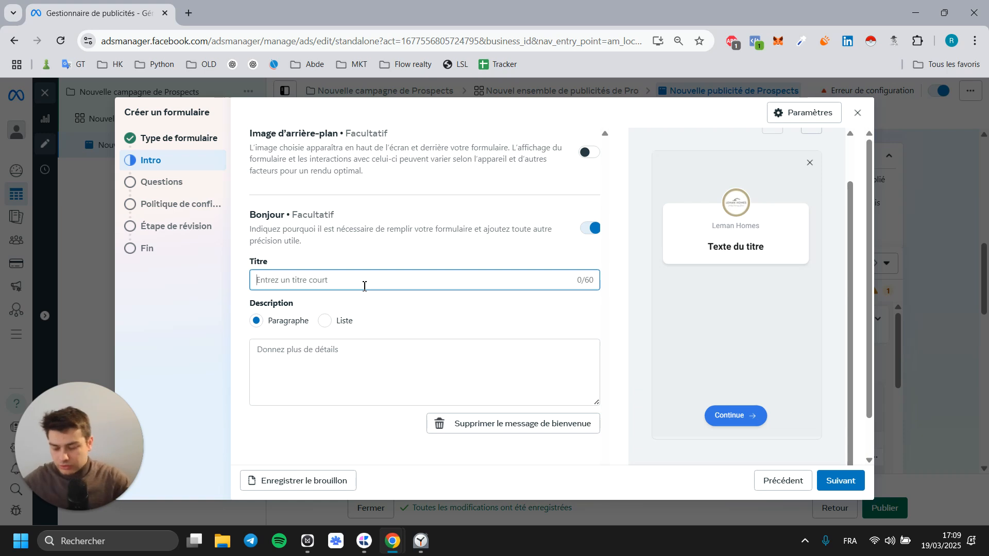
text(Rendez-vous d'estimatio)
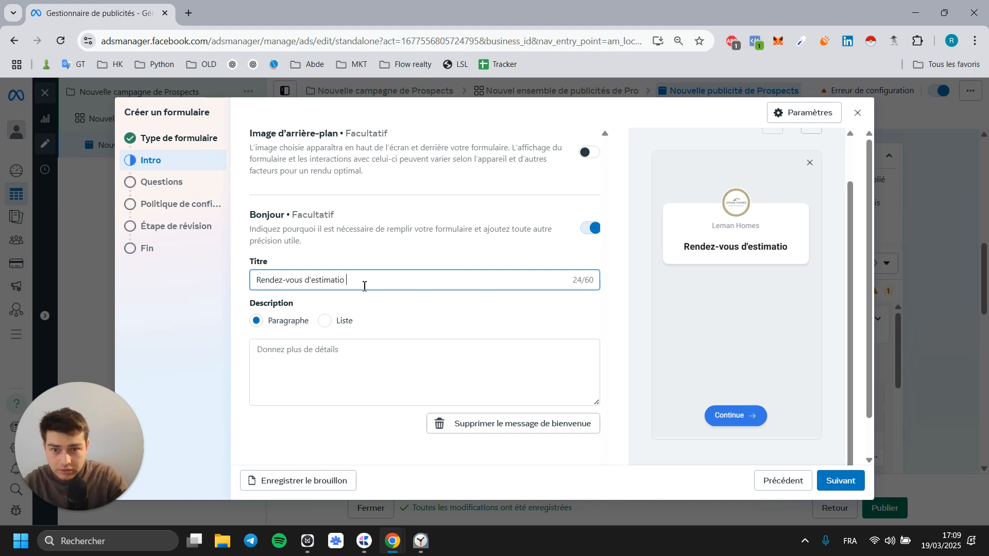
text(n offert)
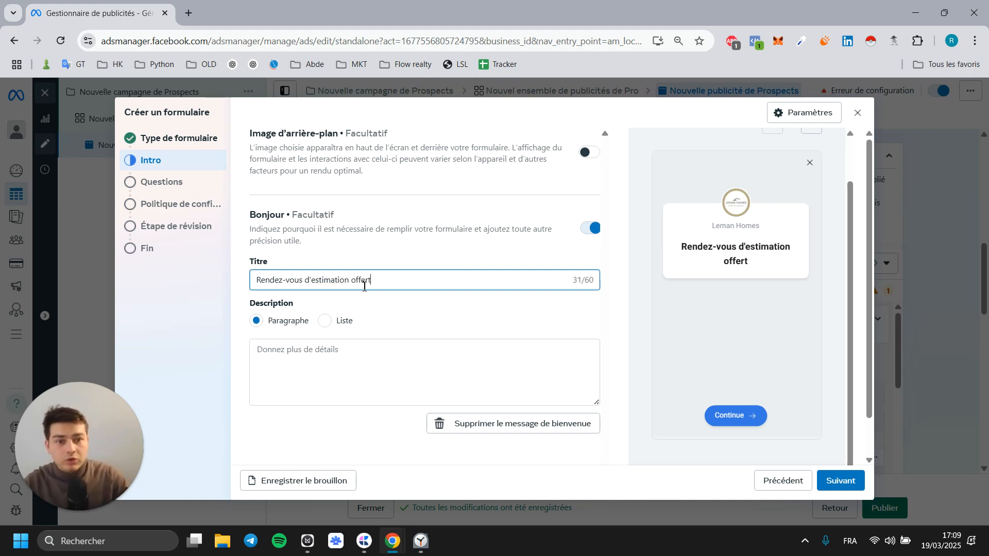
click(490, 333)
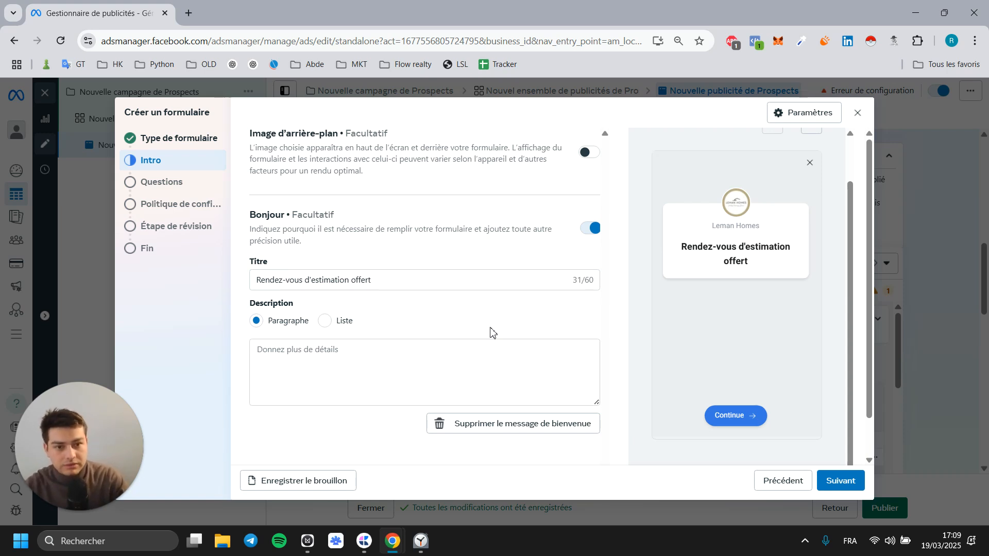
Enter "Obtenez la véritable valeur de votre bien sur Le mans" as the intro description and check the preview
click(411, 369)
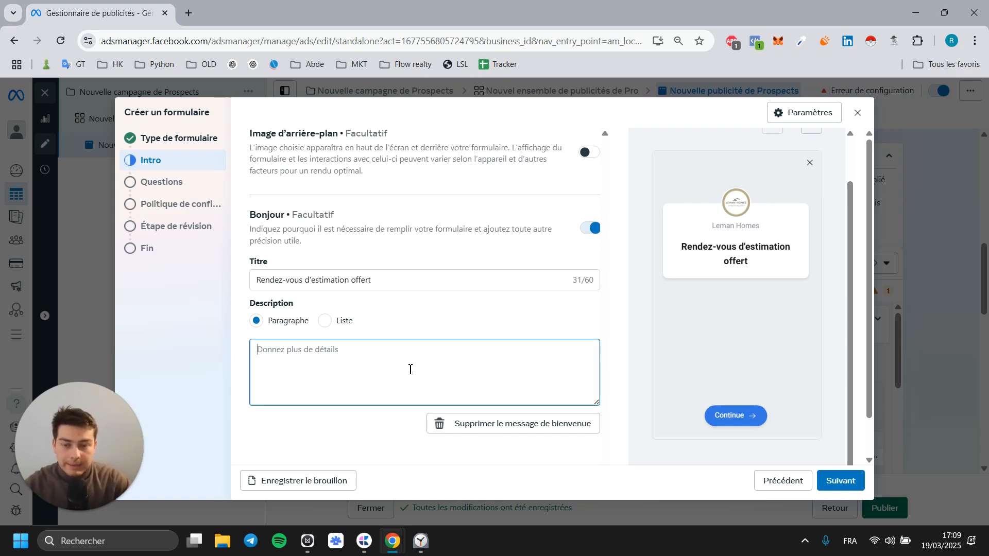
text(Ob)
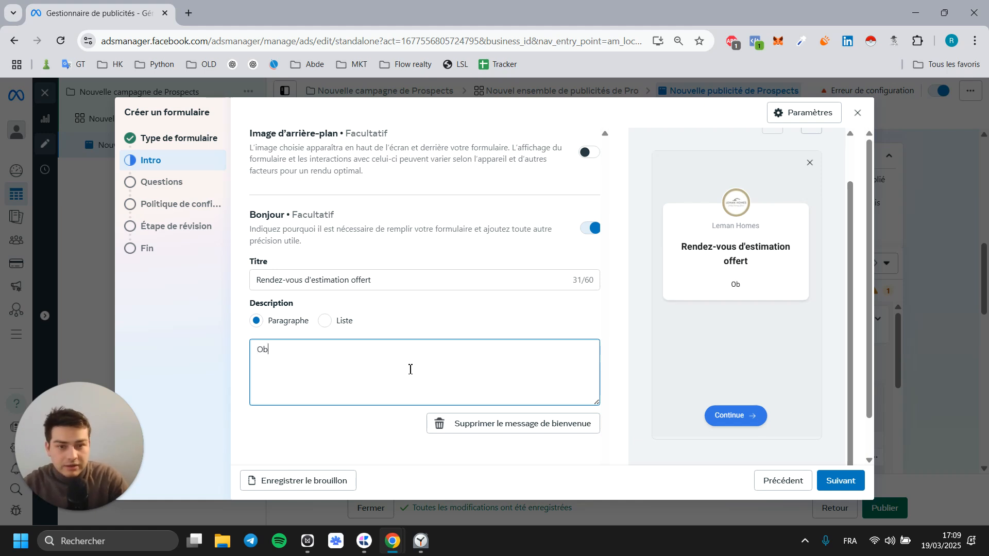
text(tenez la v)
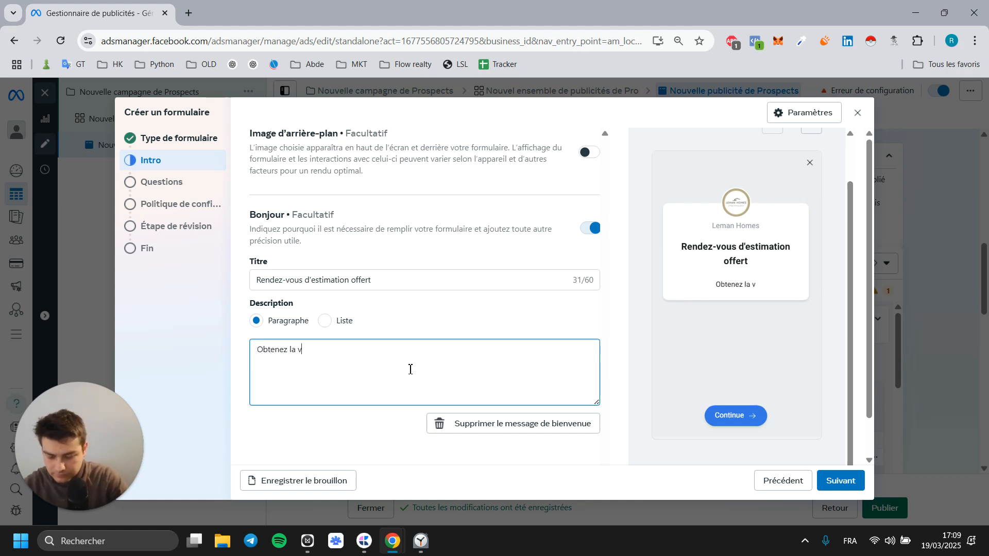
text(éritable )
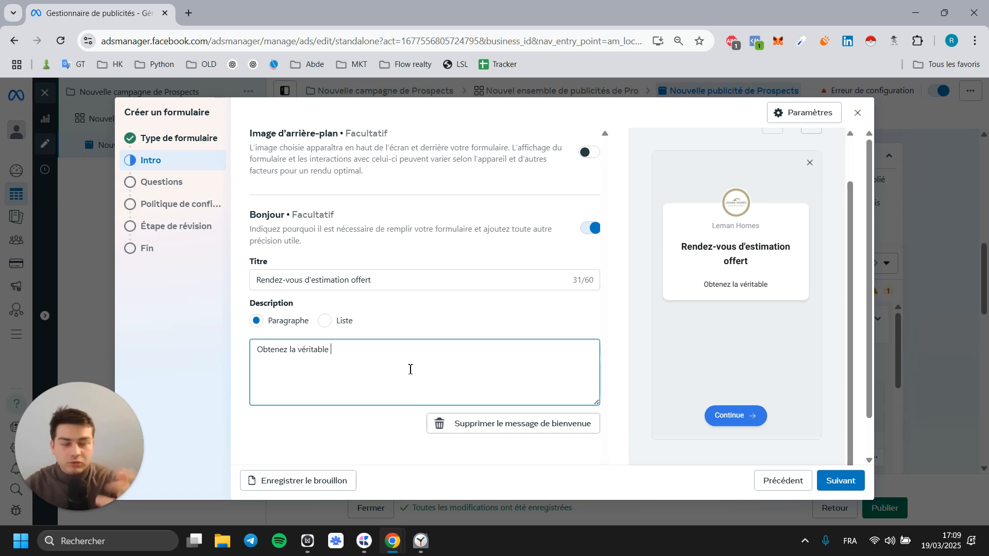
text(vale)
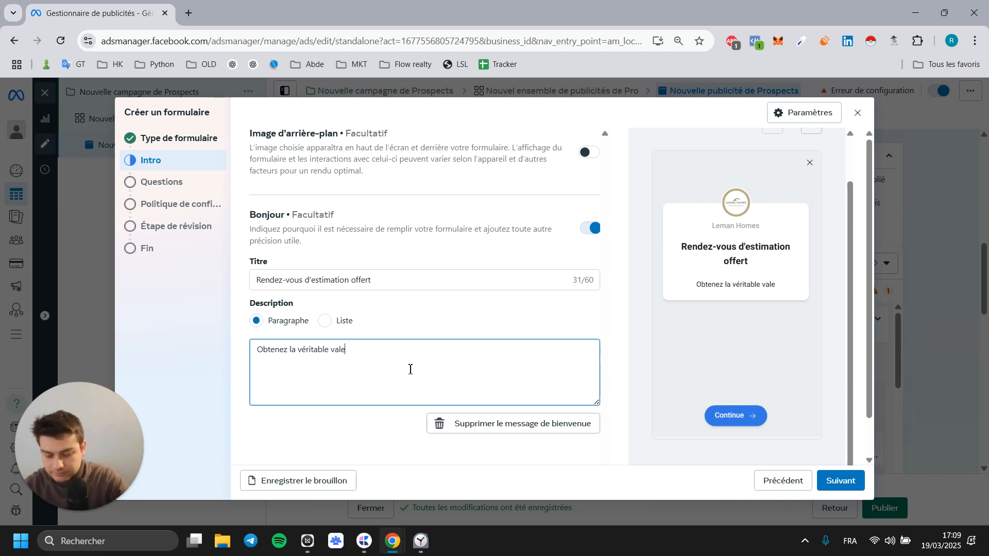
text(ur de votre bien sur Le mans)
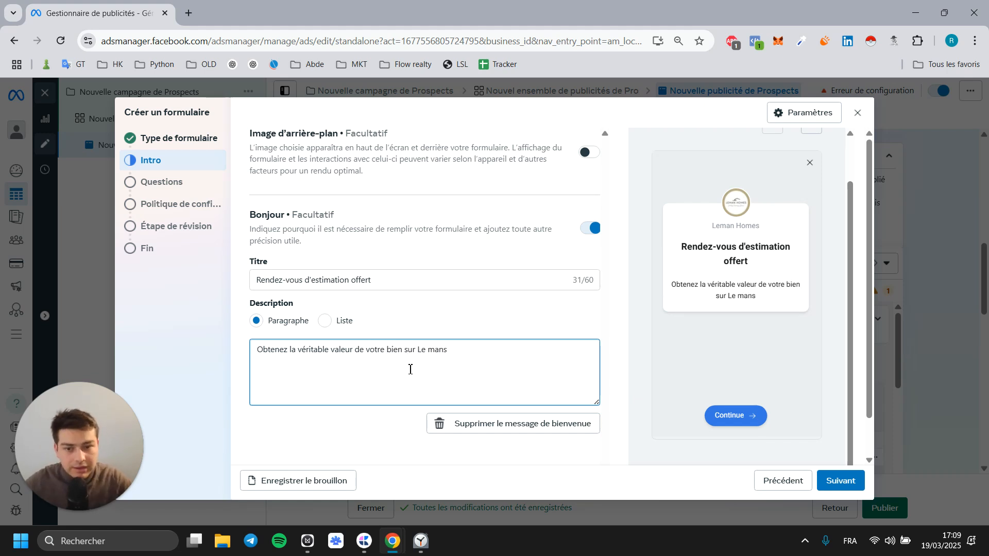
click(486, 327)
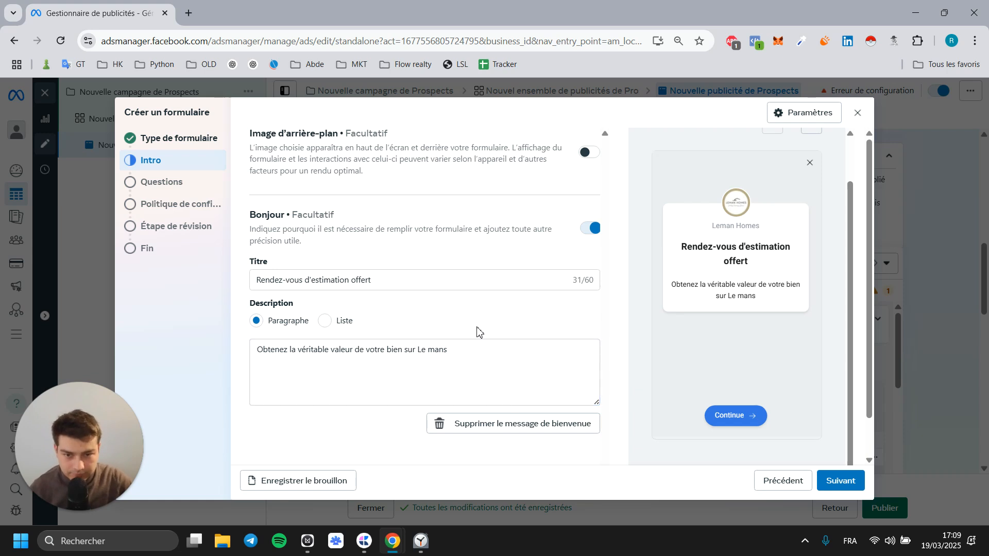
scroll(361, 392, down, 1)
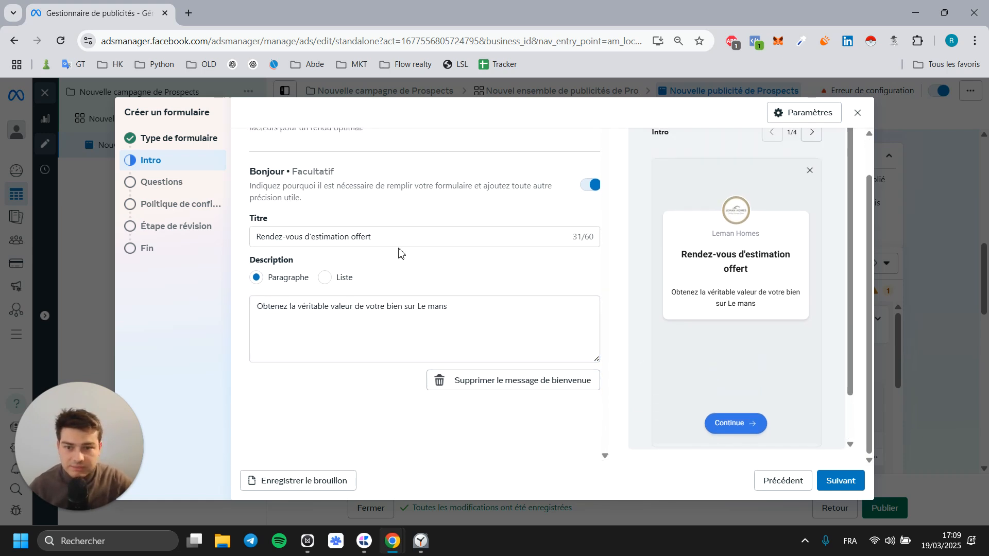
scroll(394, 268, up, 1)
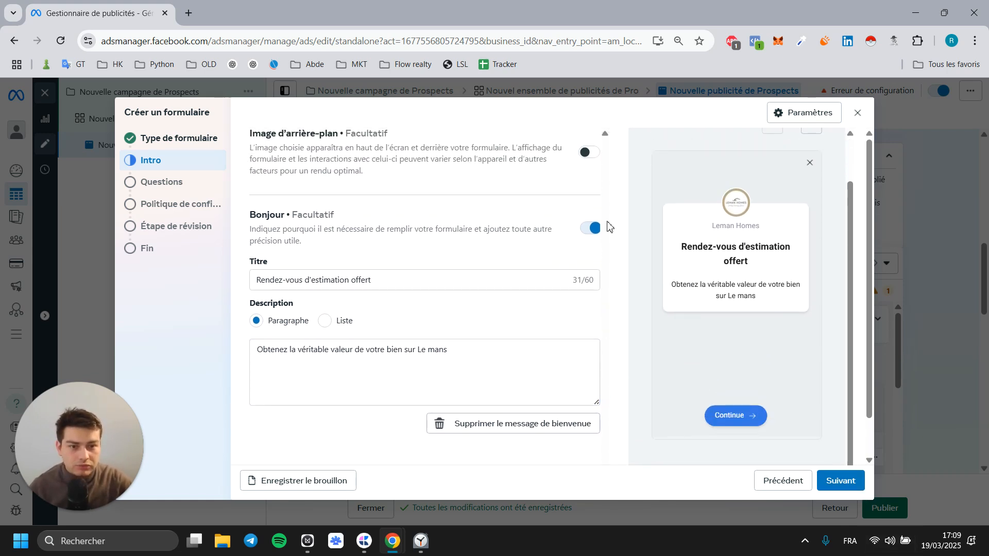
scroll(758, 268, up, 1)
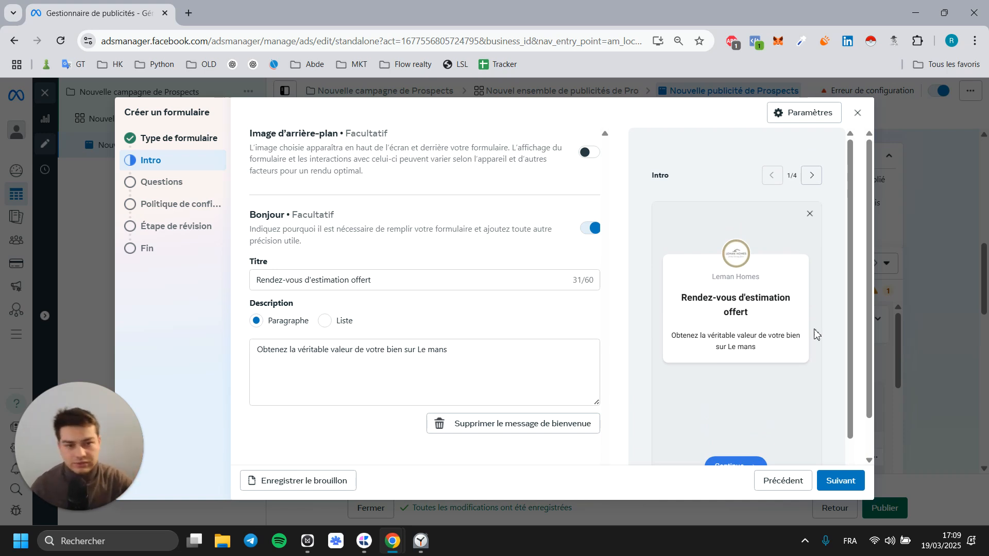
Continue to the form's questions, dismiss the pre-fill restriction notice and add the contact field "Phone number"
click(836, 481)
scroll(278, 350, down, 2)
scroll(279, 348, down, 1)
scroll(342, 261, up, 1)
scroll(343, 258, down, 1)
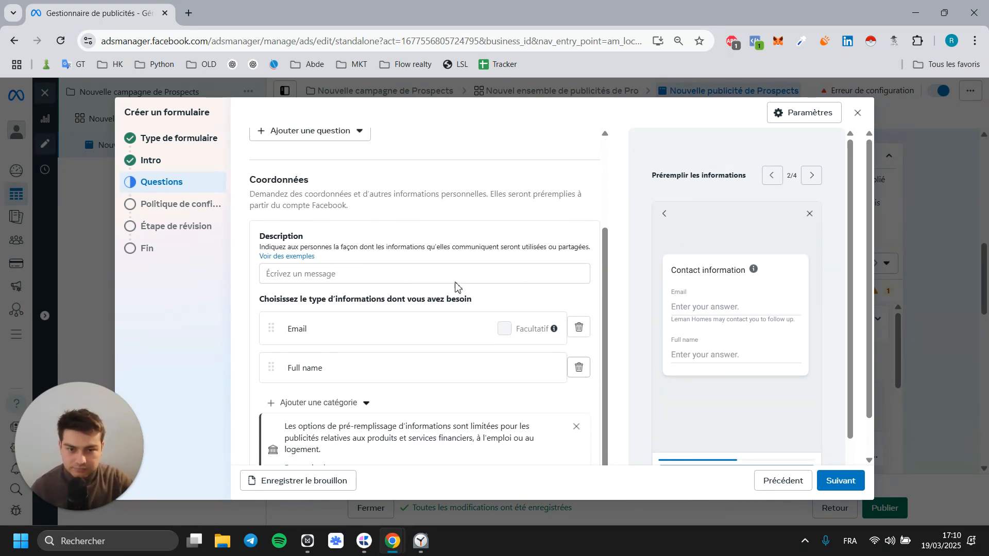
scroll(455, 287, down, 1)
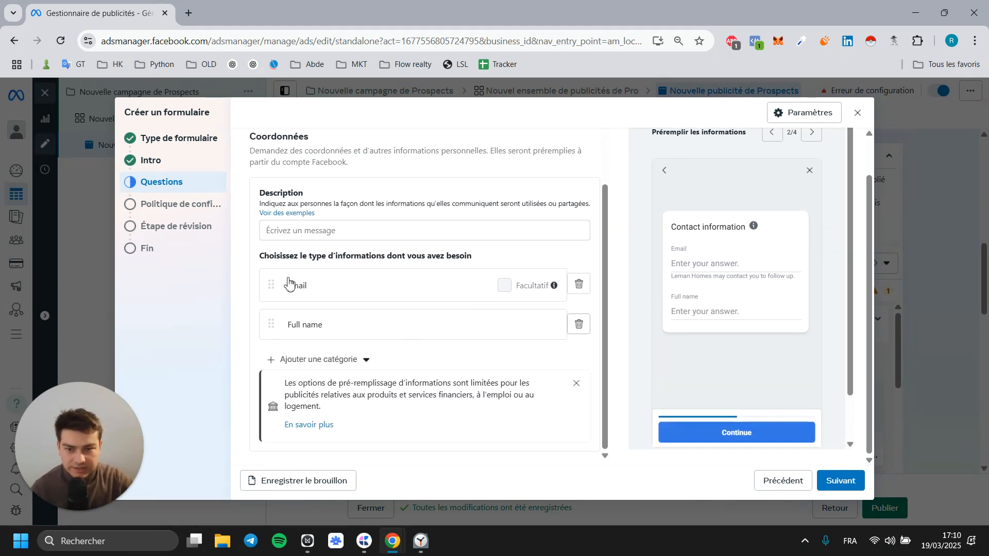
click(575, 385)
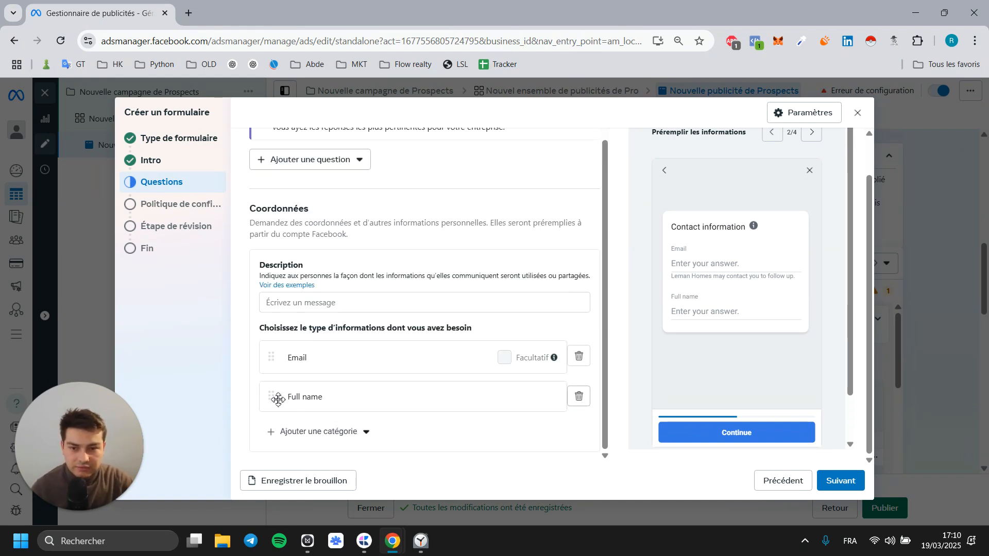
click(364, 437)
mouse_move(392, 397)
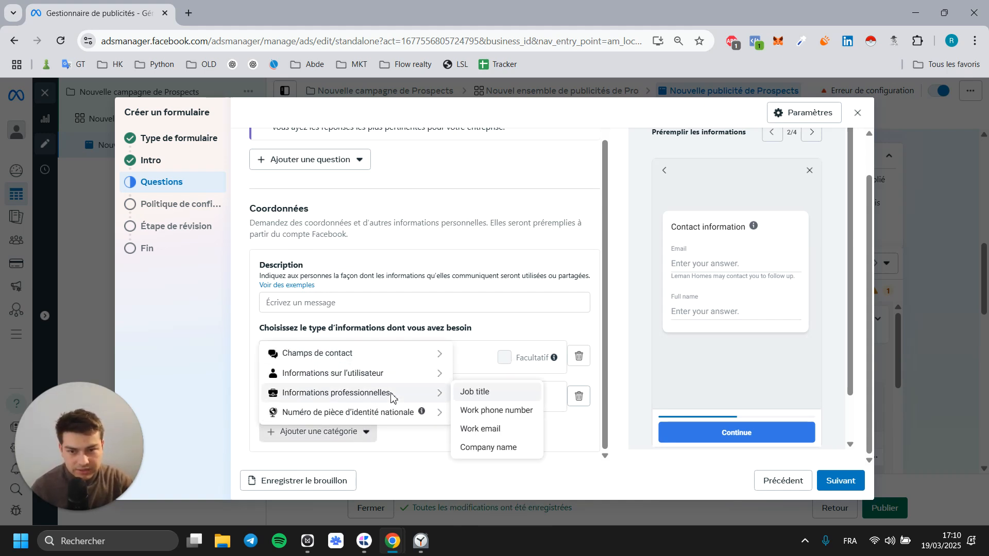
mouse_move(437, 354)
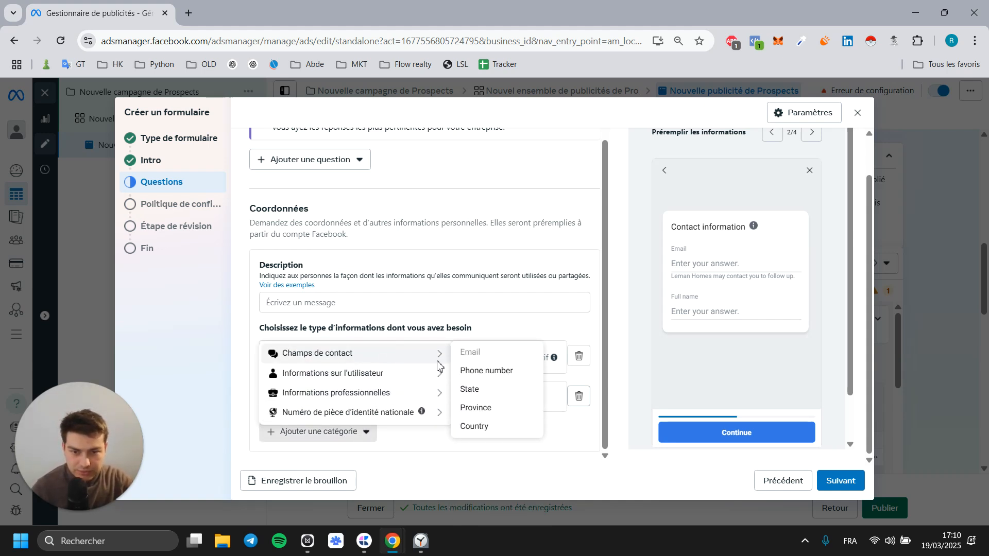
click(503, 372)
scroll(325, 348, down, 1)
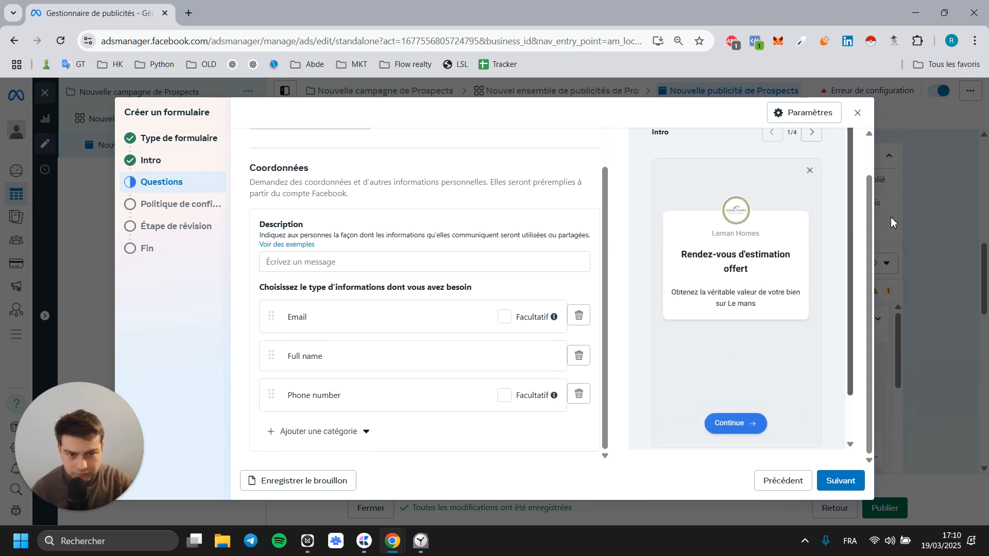
Preview the contact information page and set the form's language to "Français (France)" in the form settings
click(812, 133)
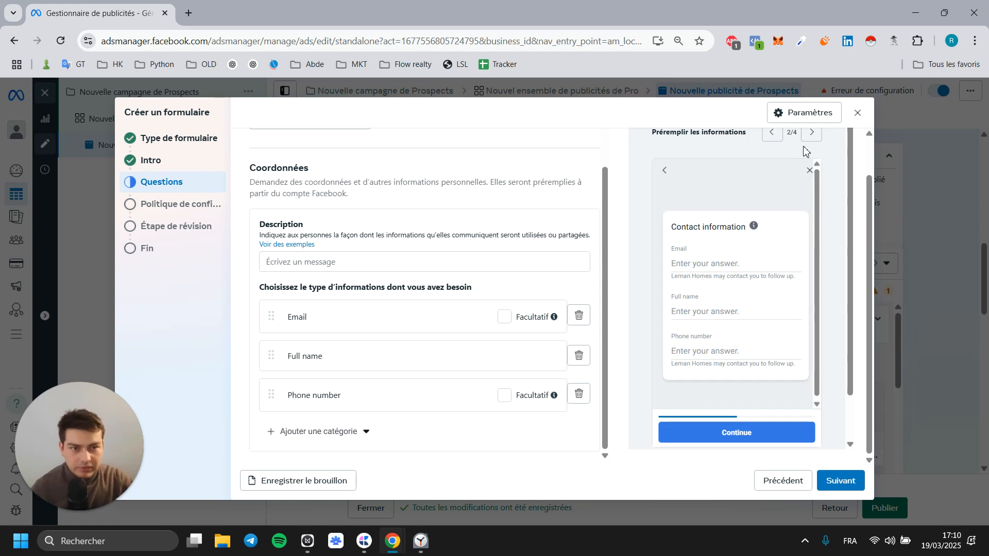
scroll(807, 151, up, 1)
click(799, 111)
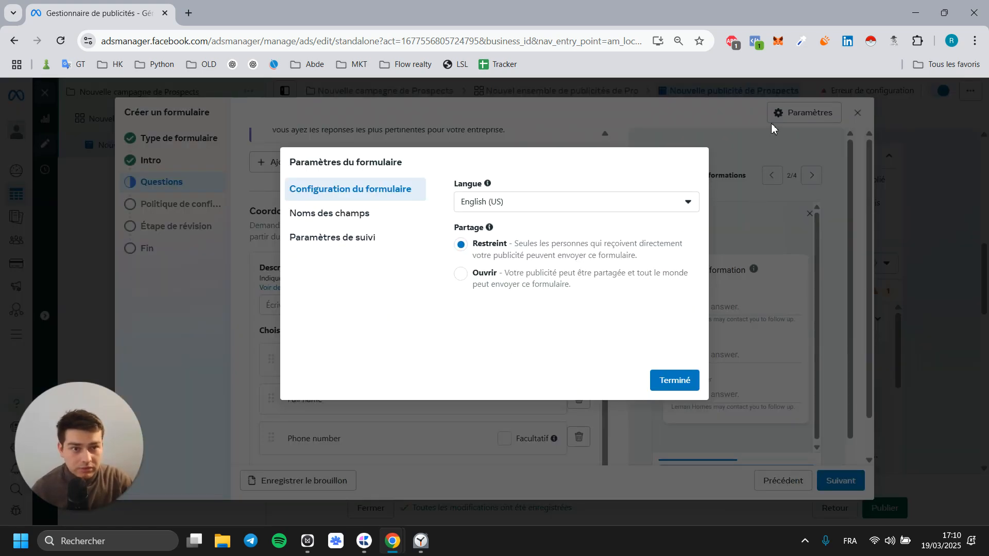
click(485, 201)
scroll(493, 235, down, 1)
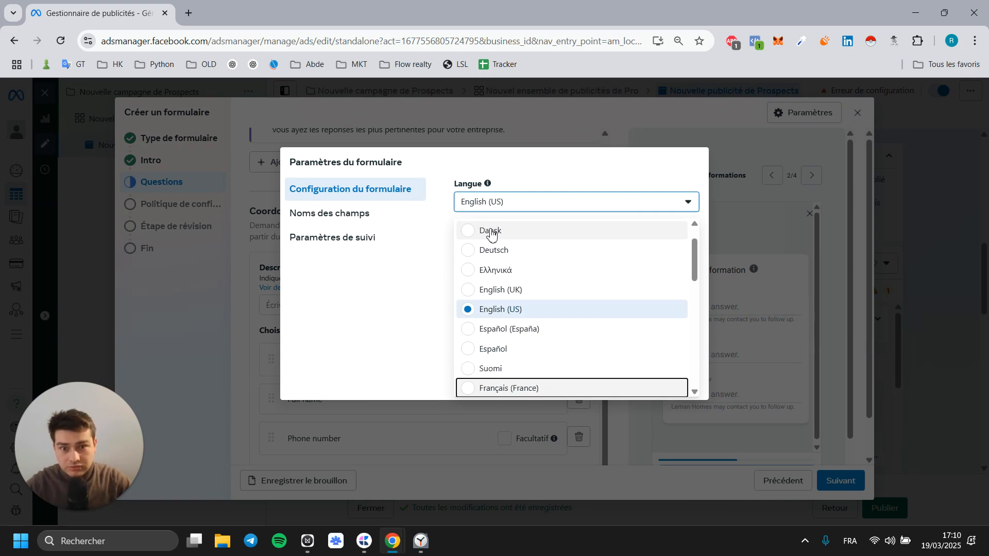
click(520, 389)
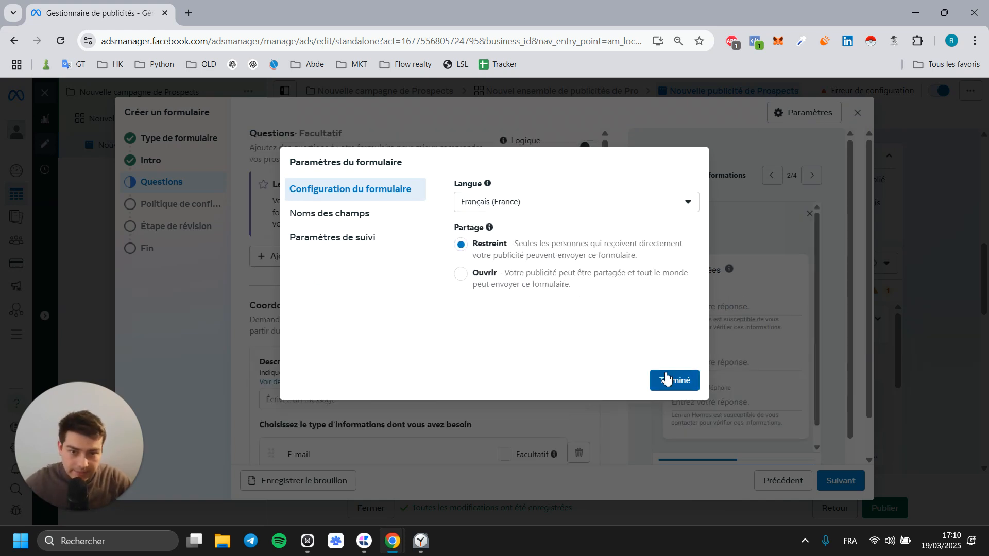
click(667, 379)
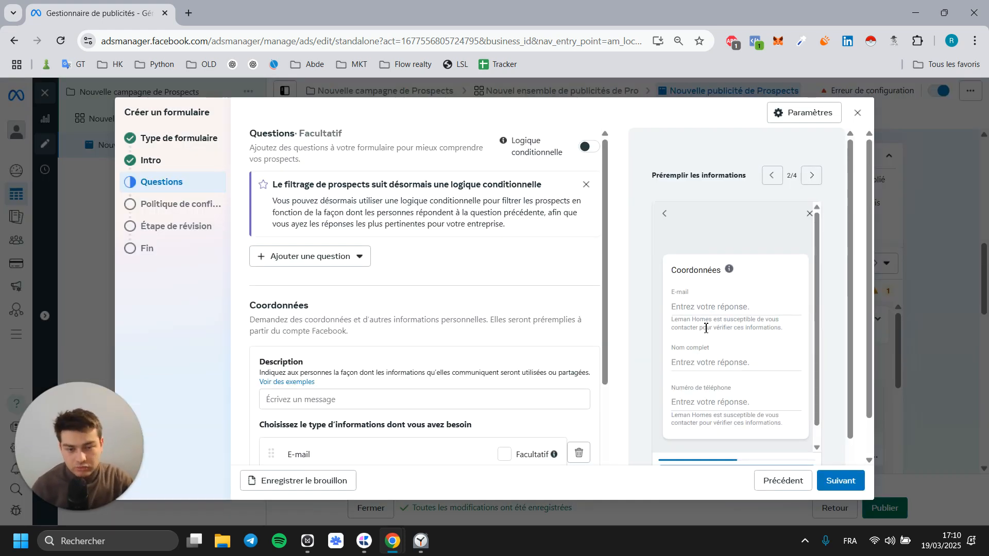
Open the examples for the contact details description and copy the opening wording of one of the sample notices
scroll(706, 322, down, 1)
scroll(541, 397, down, 1)
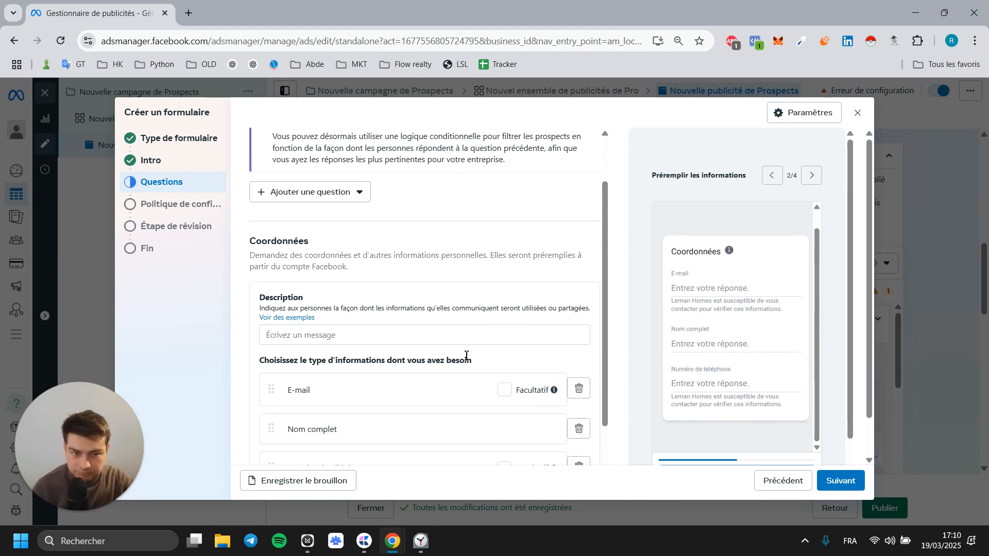
click(361, 334)
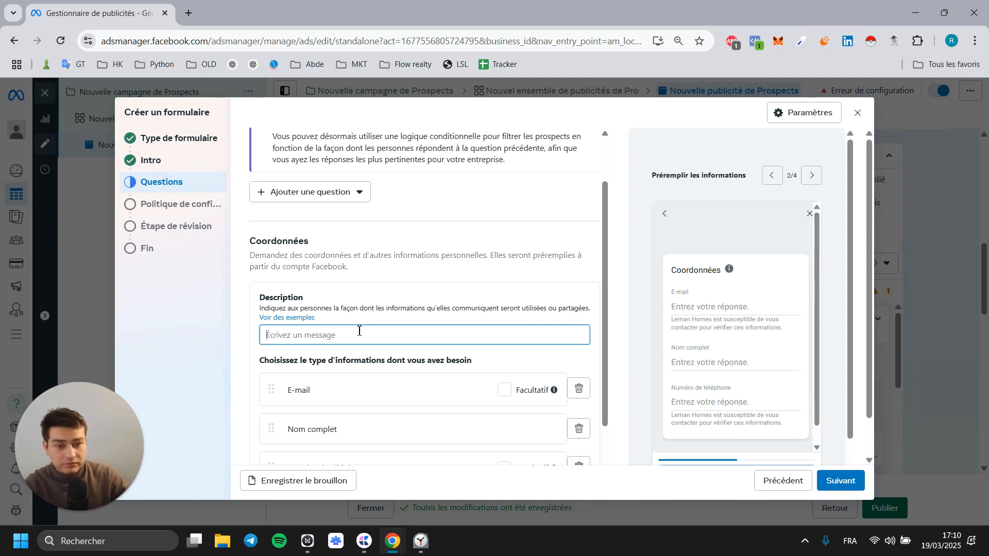
click(287, 318)
click(278, 5)
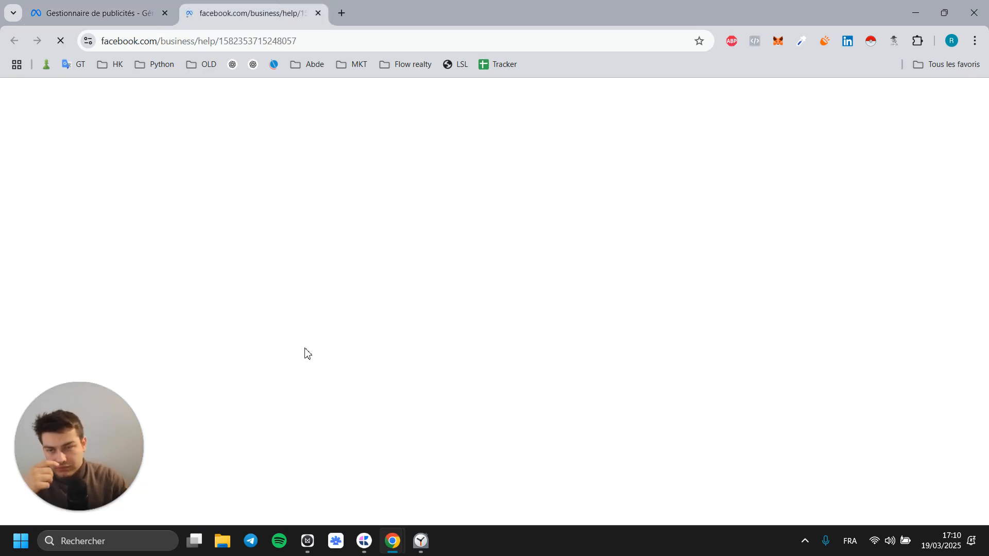
scroll(428, 317, down, 10)
scroll(428, 316, up, 2)
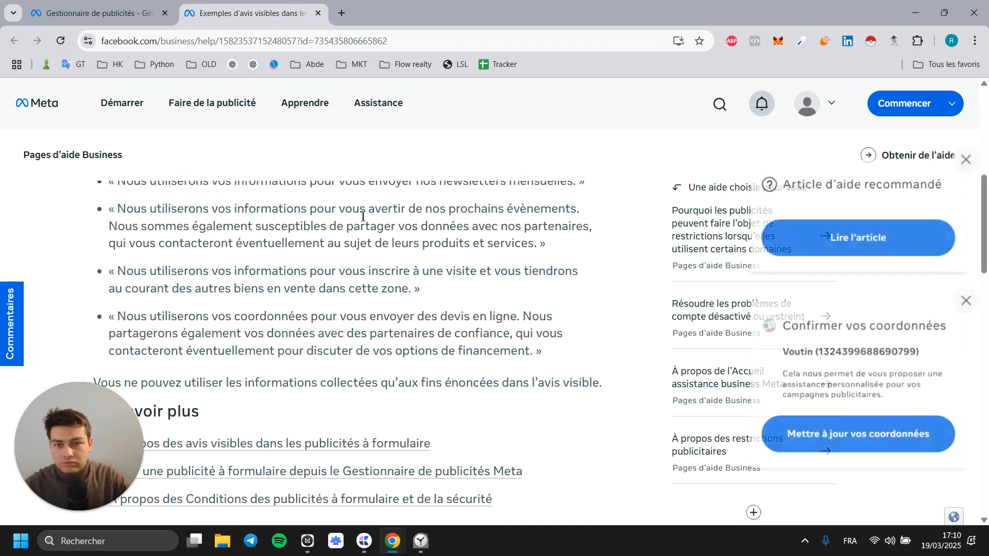
scroll(129, 237, up, 1)
drag(118, 242, 368, 252)
Return to the form and enter "Nous utiliserons vos informations pour vous contacter" as the contact details description
click(98, 13)
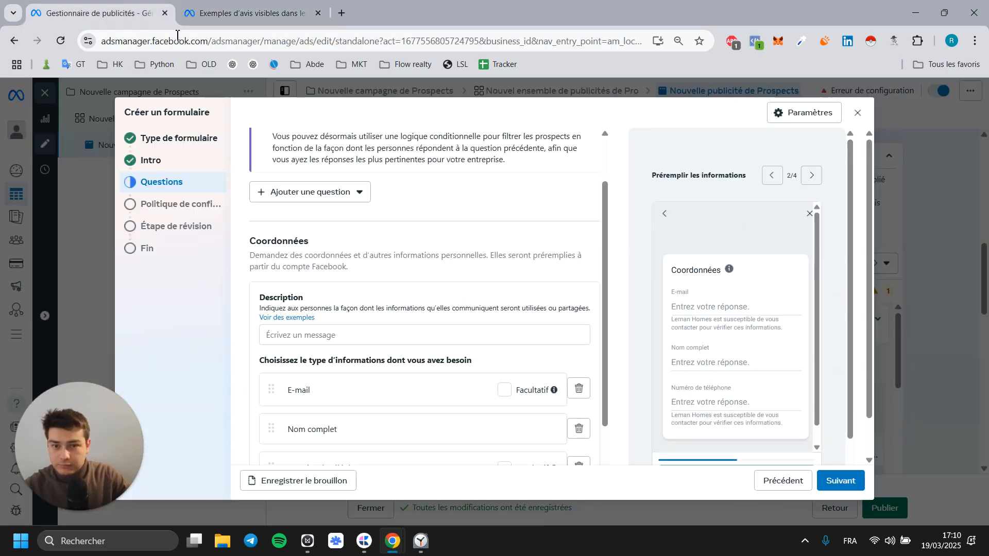
click(327, 335)
text(Nous utiliserons vos informations pour vous contacter)
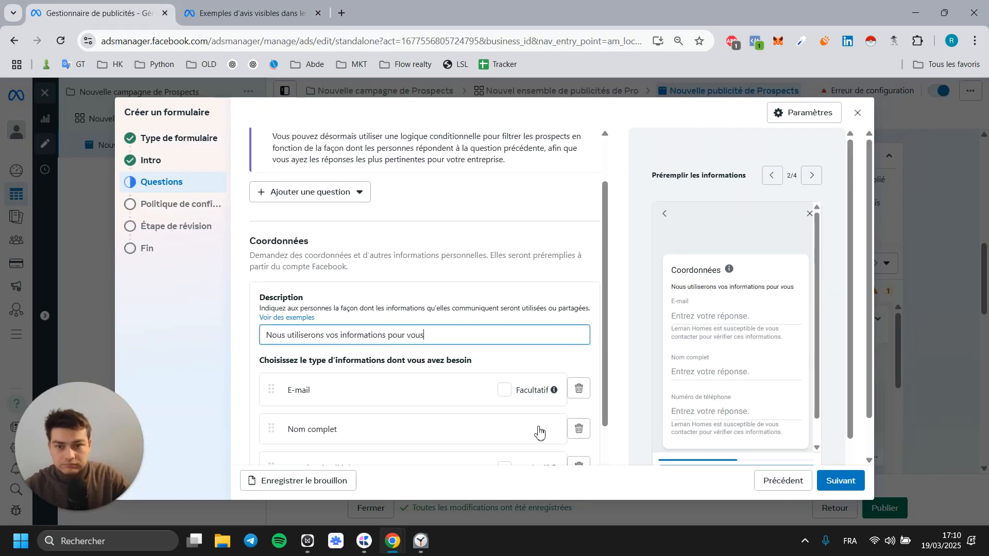
Add a multiple-choice question to the form with the wording "Quel est le type de bien ?"
scroll(720, 357, down, 2)
scroll(744, 309, up, 2)
scroll(347, 276, up, 2)
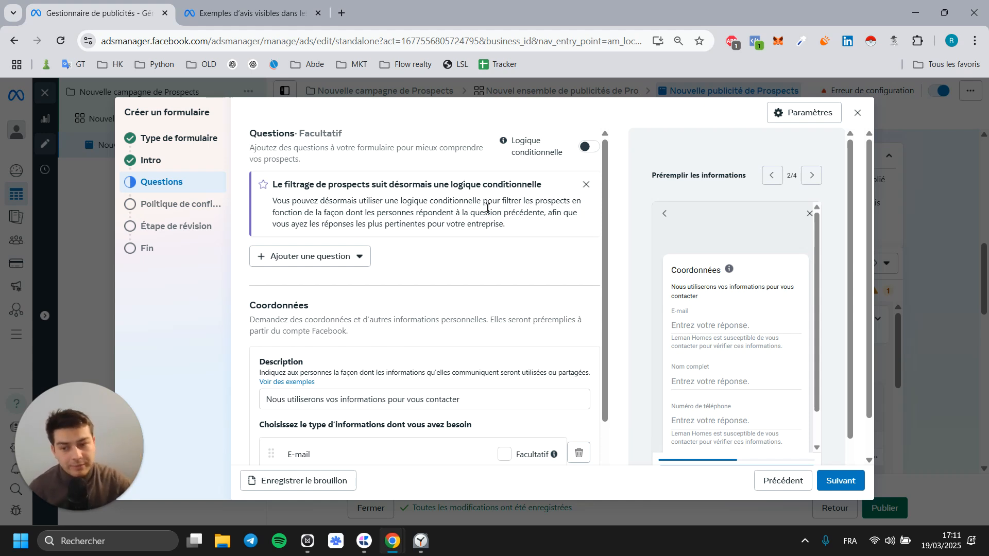
click(351, 253)
click(372, 302)
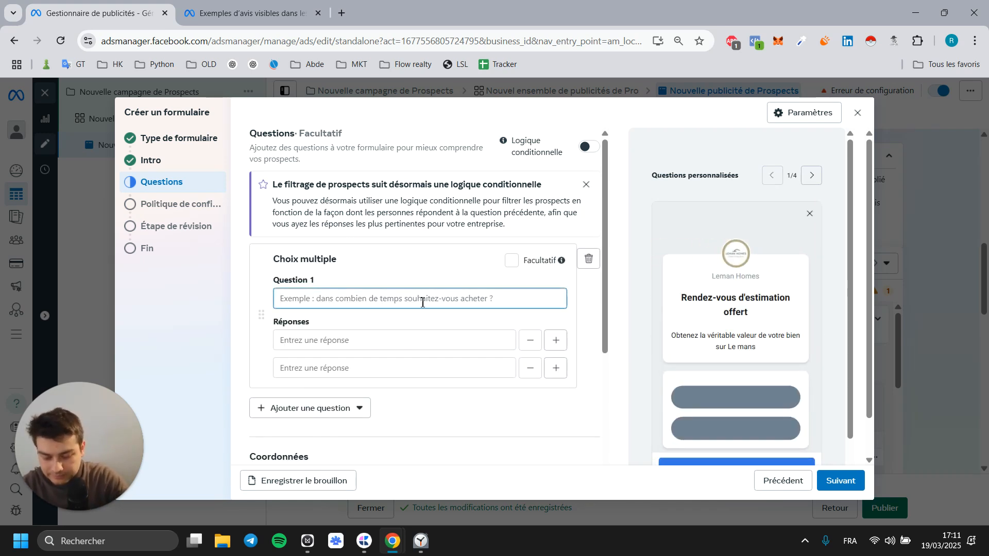
text(Quelle)
key(BackSpace)
key(BackSpace)
text(est le type de bien ?)
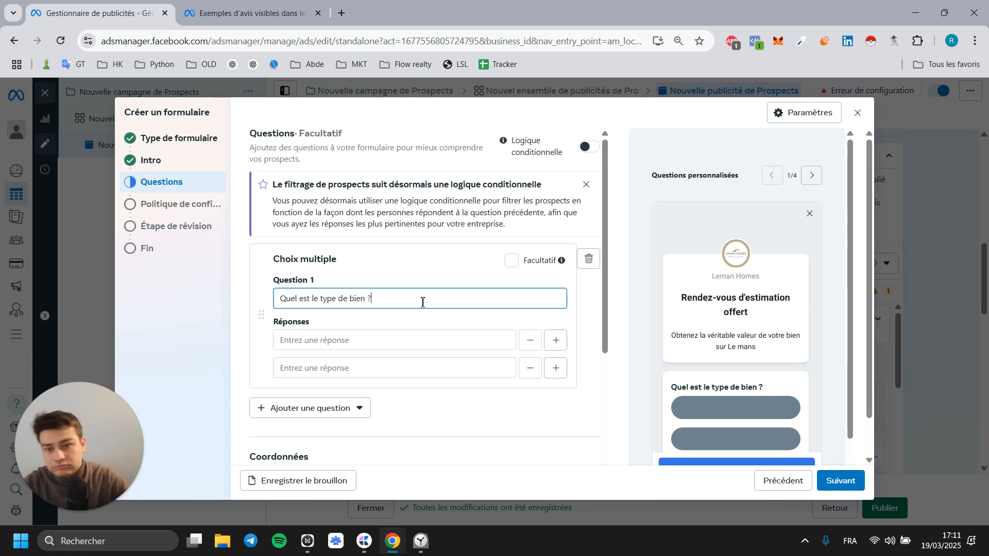
Enter "Maison" and "Appartement" as the two answers to the property type question and review the form's questions
click(388, 342)
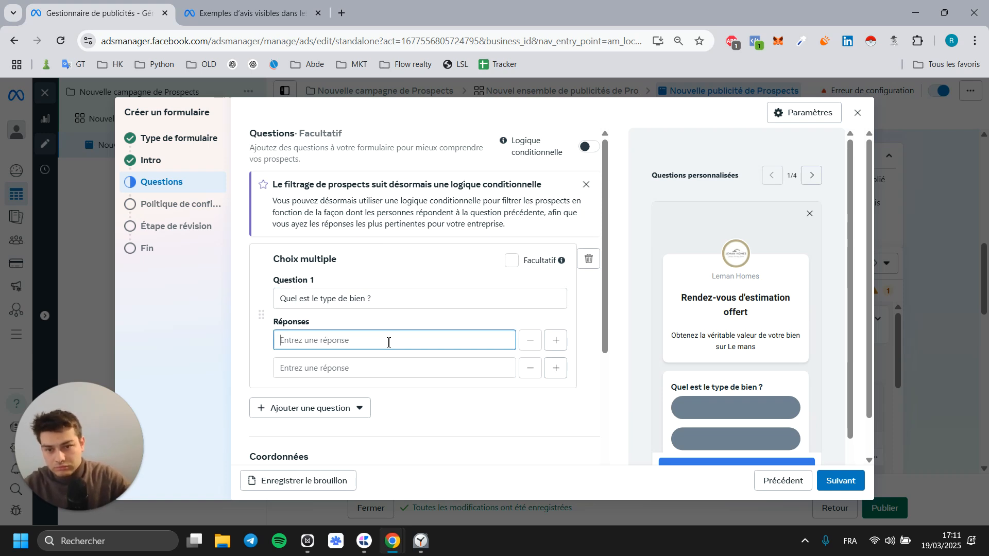
text(Maison)
key(Tab)
key(Tab)
key(Tab)
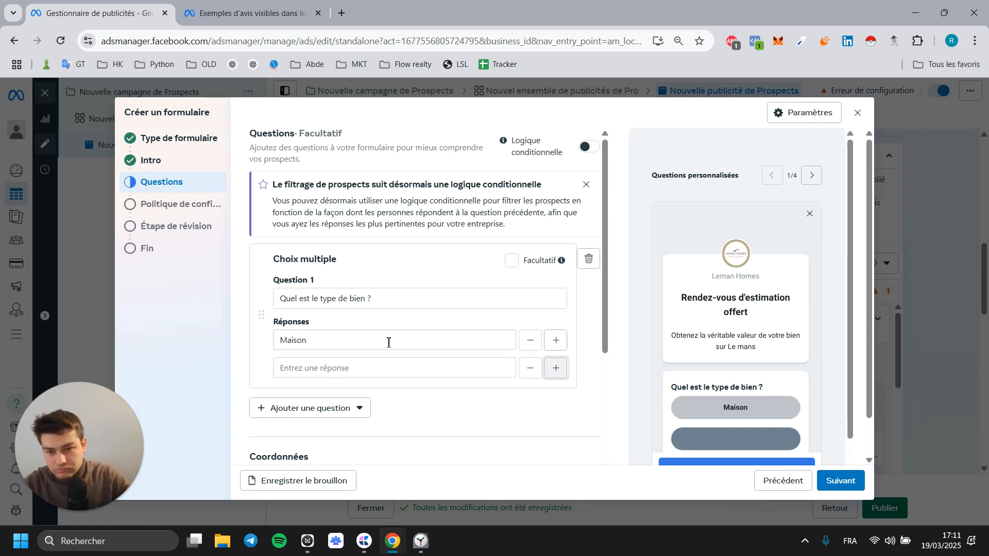
click(339, 365)
text(Appartement)
click(407, 418)
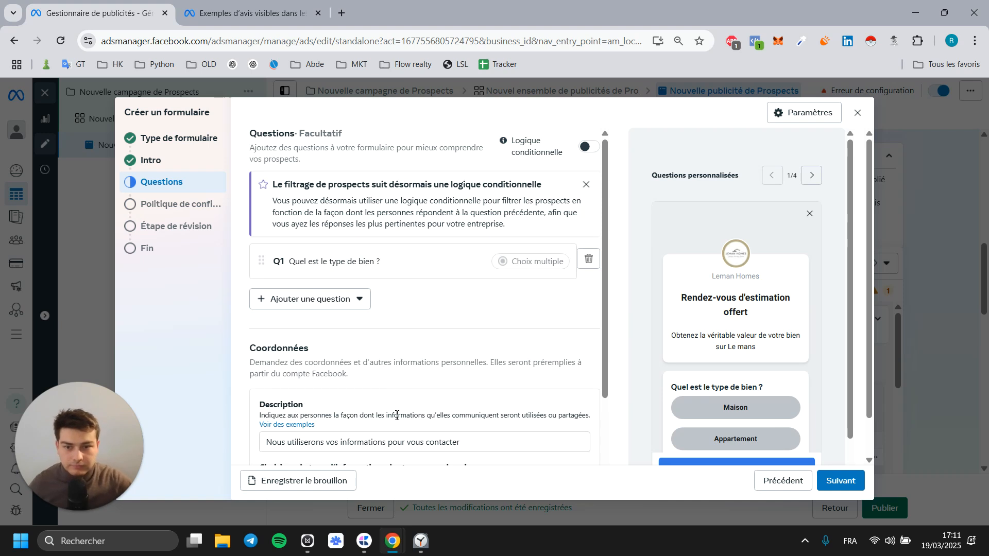
click(374, 259)
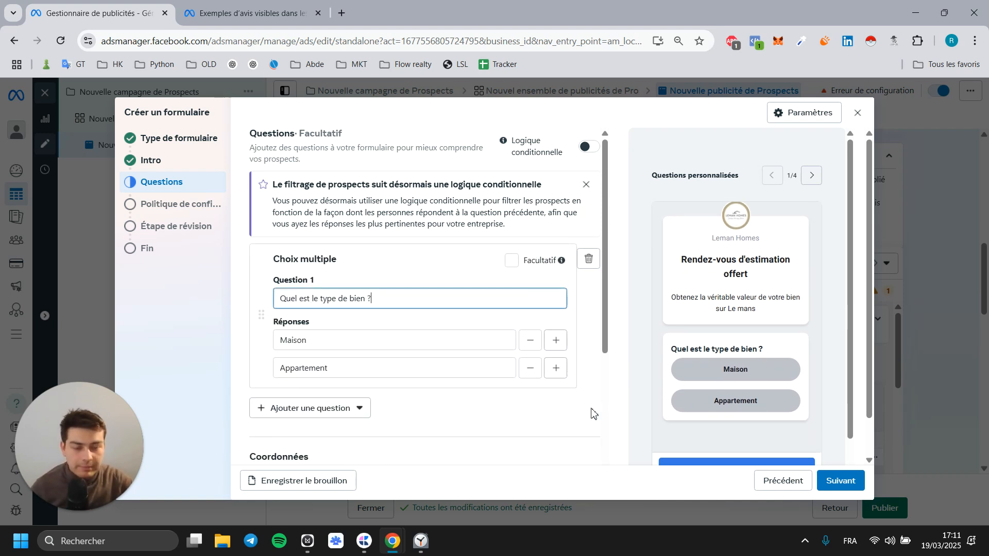
click(402, 273)
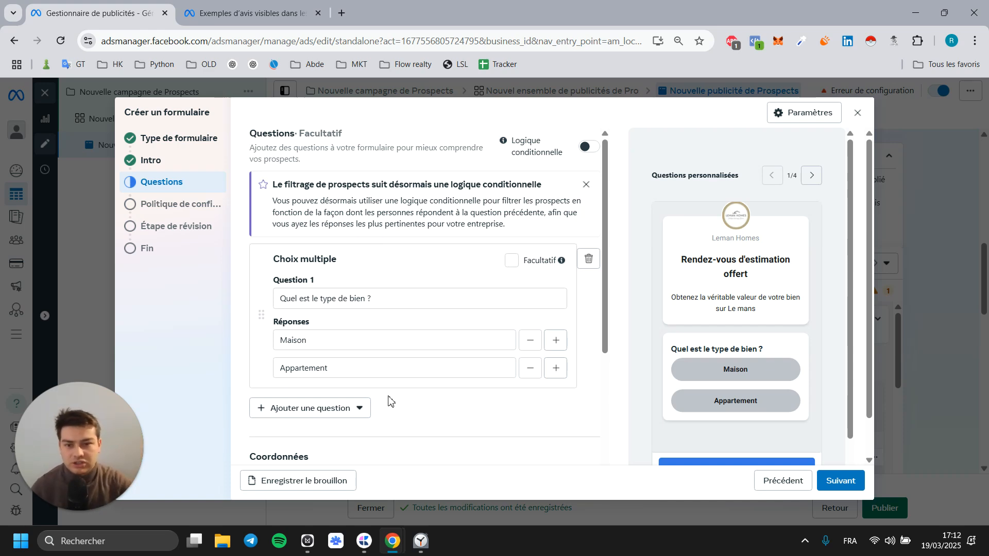
scroll(407, 361, down, 5)
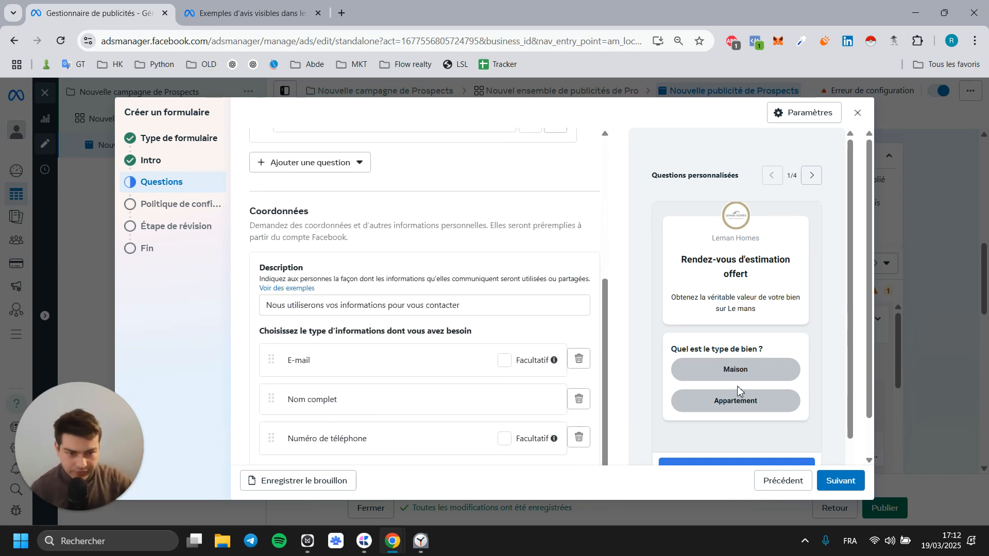
Continue to the form's privacy policy page, leave the policy link blank and proceed to the review stage
click(851, 482)
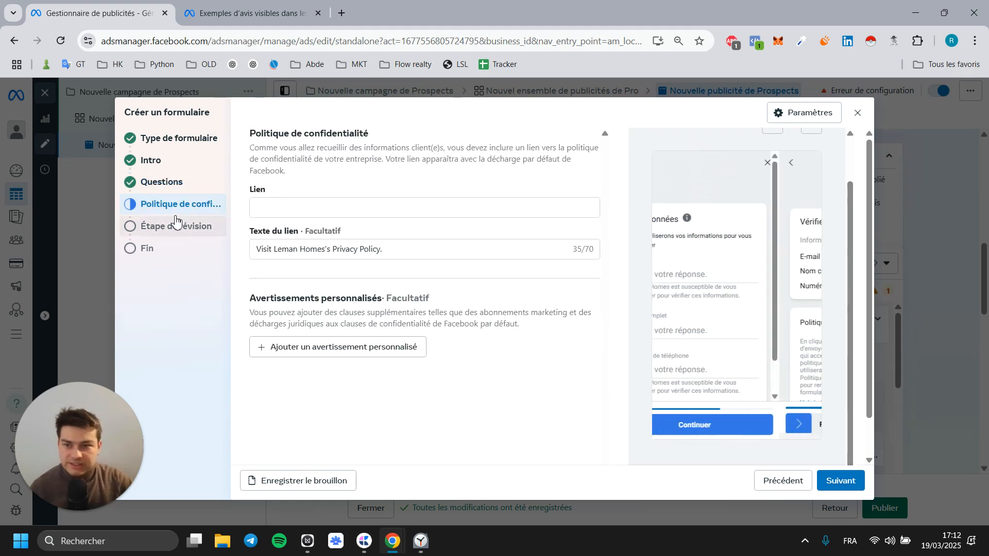
click(271, 206)
click(402, 241)
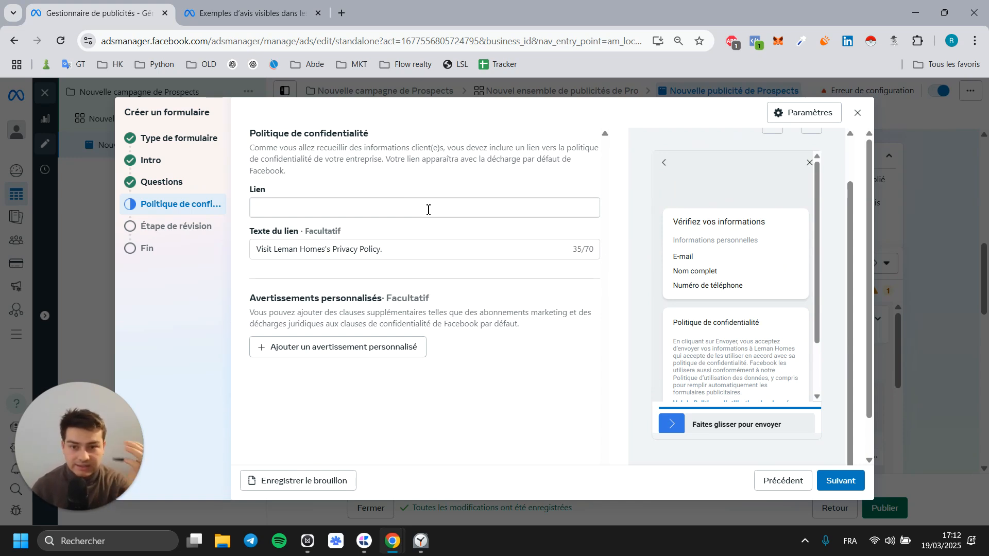
click(428, 210)
click(841, 480)
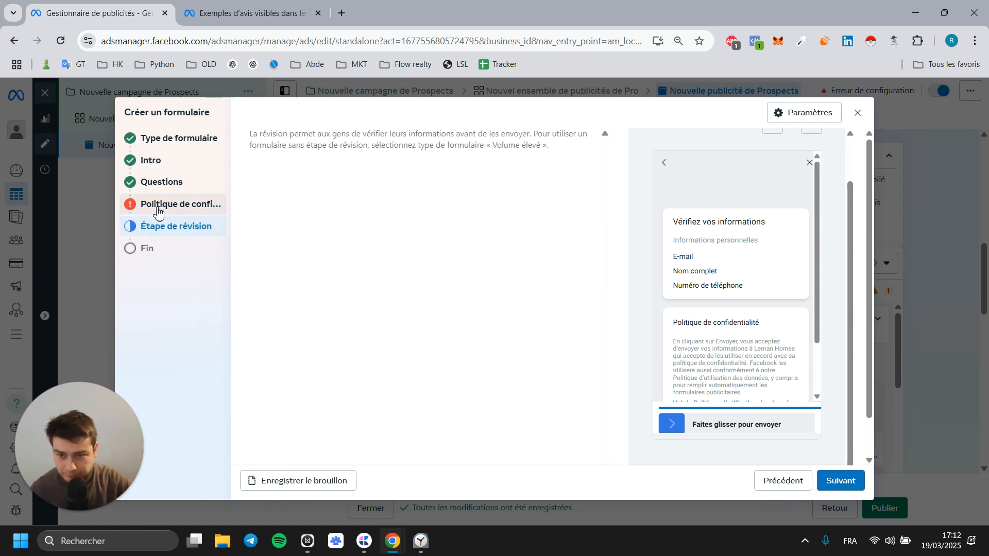
Examine the preview of the form's information review and privacy policy screen, and continue to the ending page
scroll(689, 346, down, 2)
scroll(696, 325, up, 3)
scroll(773, 185, up, 2)
scroll(737, 248, down, 1)
click(742, 296)
drag(733, 237, 755, 334)
click(754, 330)
drag(748, 233, 791, 369)
click(791, 370)
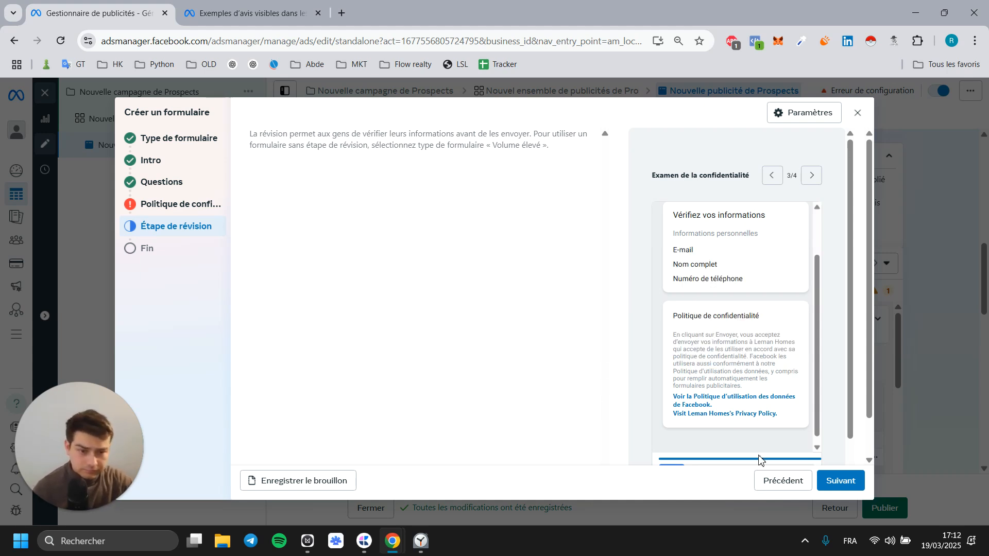
click(832, 481)
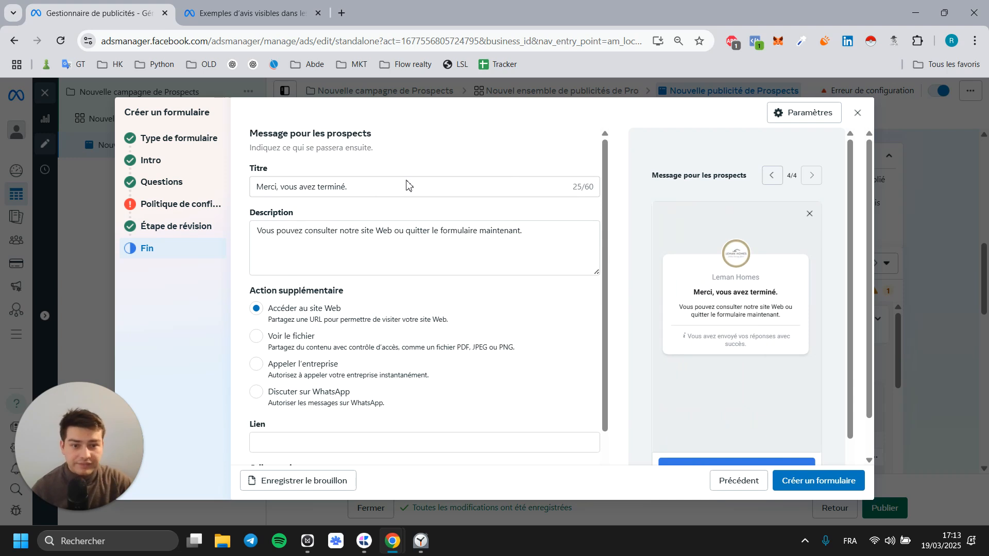
Set the ending page's additional action to "Appeler l'entreprise" and place the cursor in its description
triple_click(379, 245)
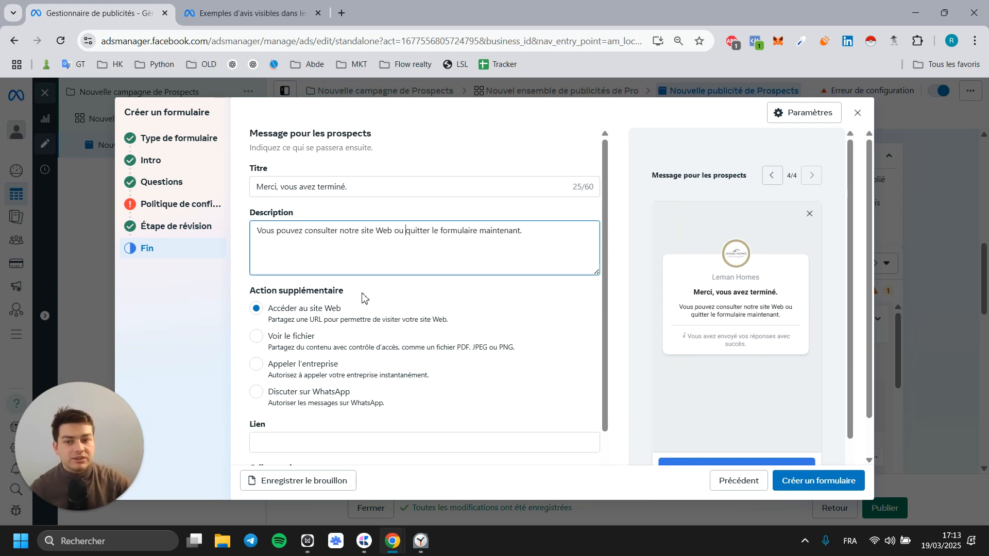
click(291, 369)
scroll(319, 400, down, 1)
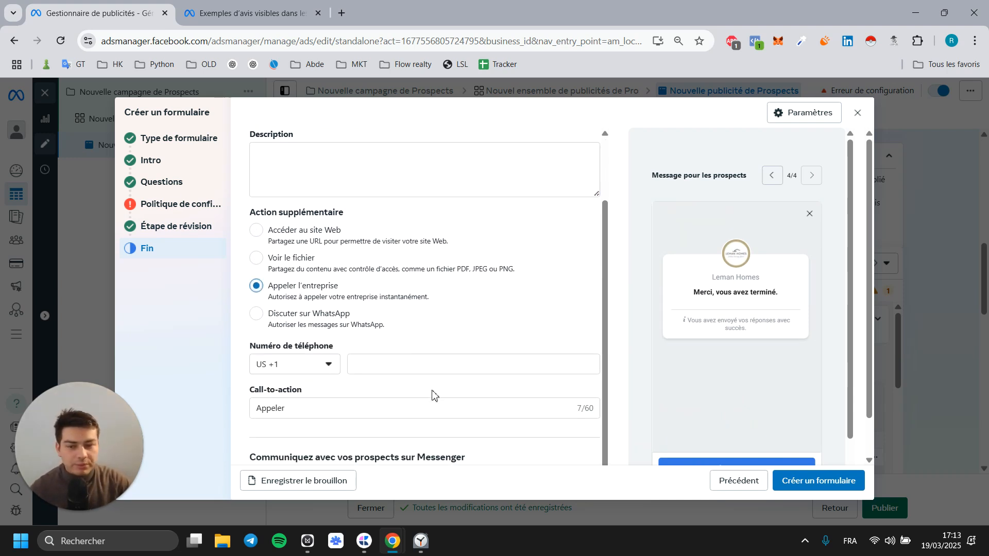
scroll(347, 372, up, 1)
click(438, 227)
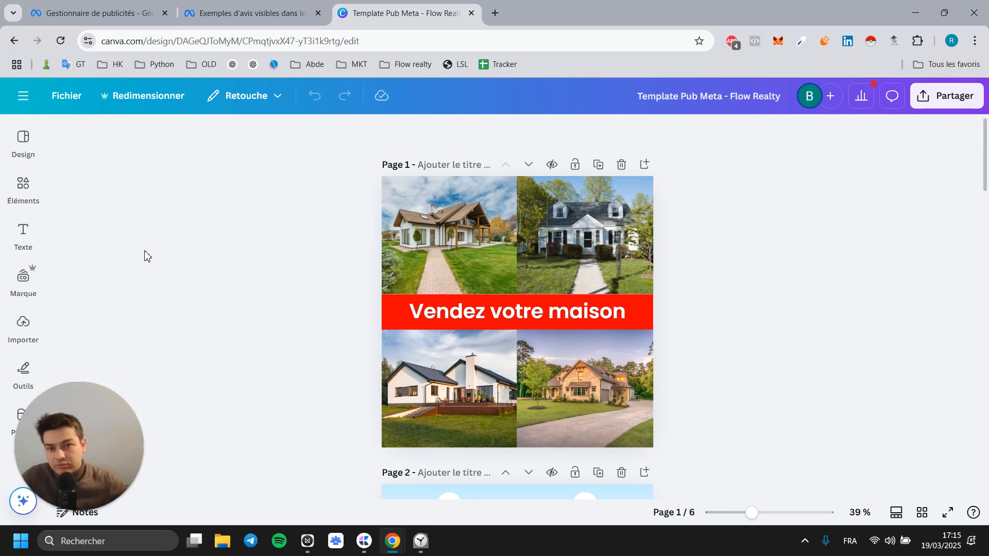
Switch to the Canva ad template and examine the four house photos around the "Vendez votre maison" banner on page 1
drag(260, 173, 793, 300)
drag(866, 405, 141, 381)
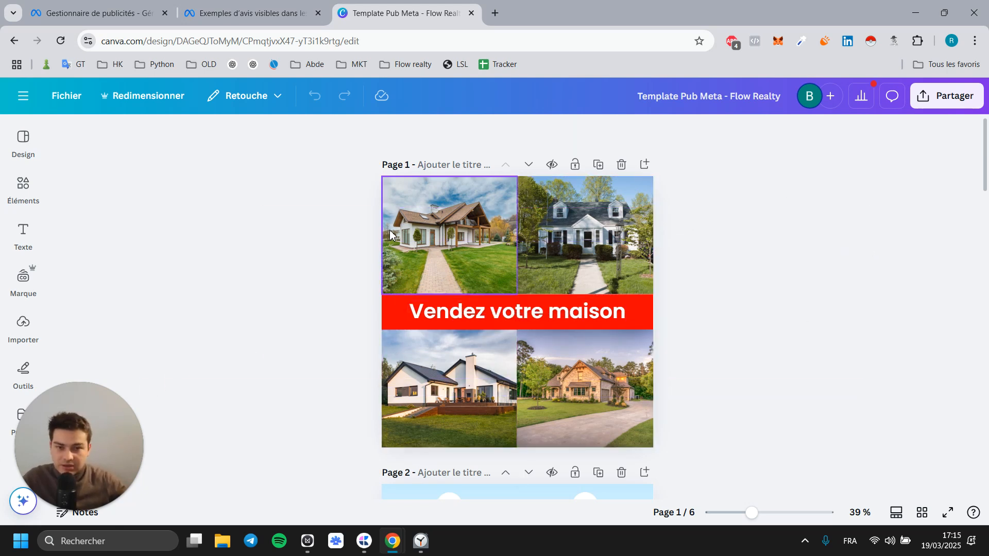
click(419, 240)
click(609, 247)
click(576, 416)
click(455, 407)
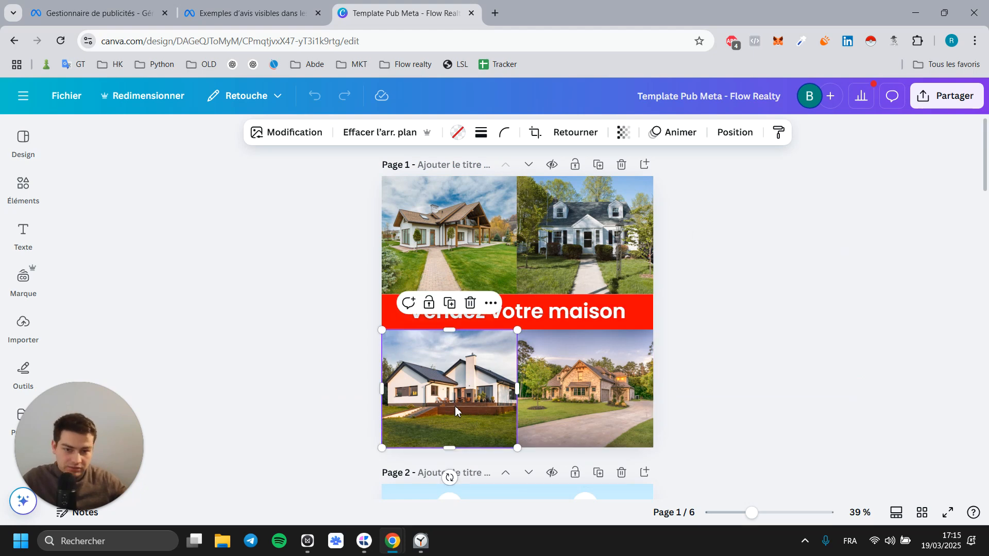
click(292, 393)
Browse the ad designs on pages 2 to 6 of the template and return to page 1
scroll(625, 421, down, 3)
scroll(625, 421, down, 10)
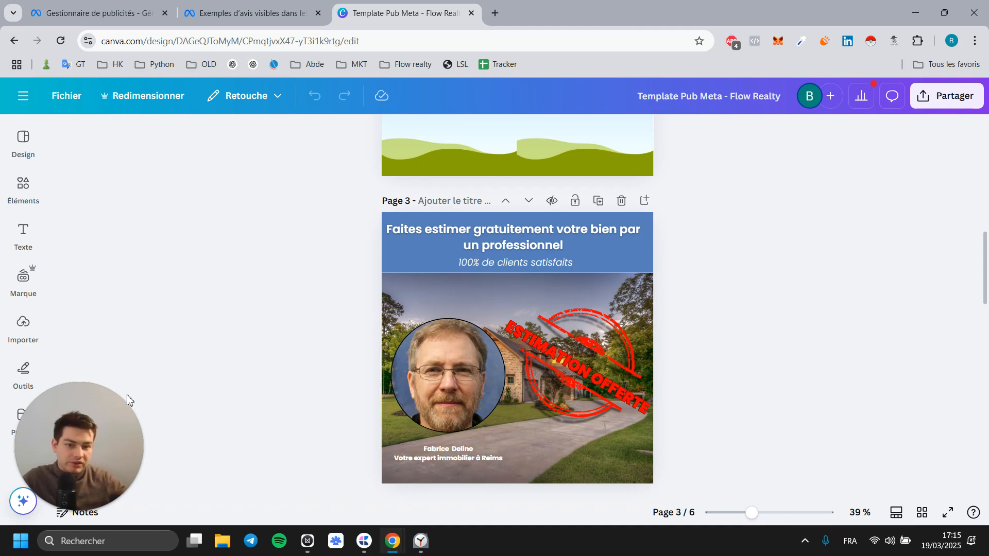
scroll(818, 344, down, 2)
scroll(818, 344, down, 13)
scroll(728, 352, up, 1)
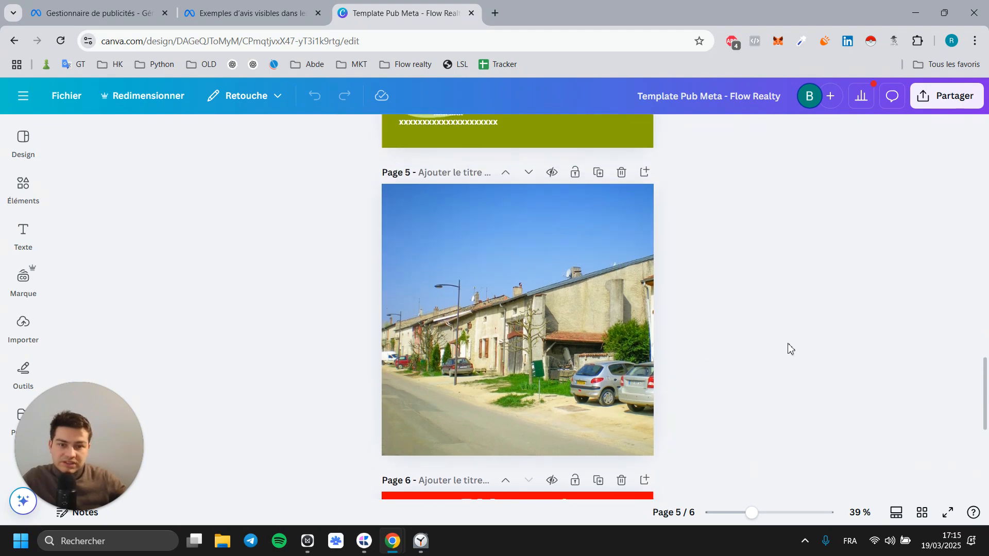
scroll(747, 346, down, 5)
scroll(788, 336, up, 3)
click(461, 302)
scroll(462, 303, up, 3)
click(252, 341)
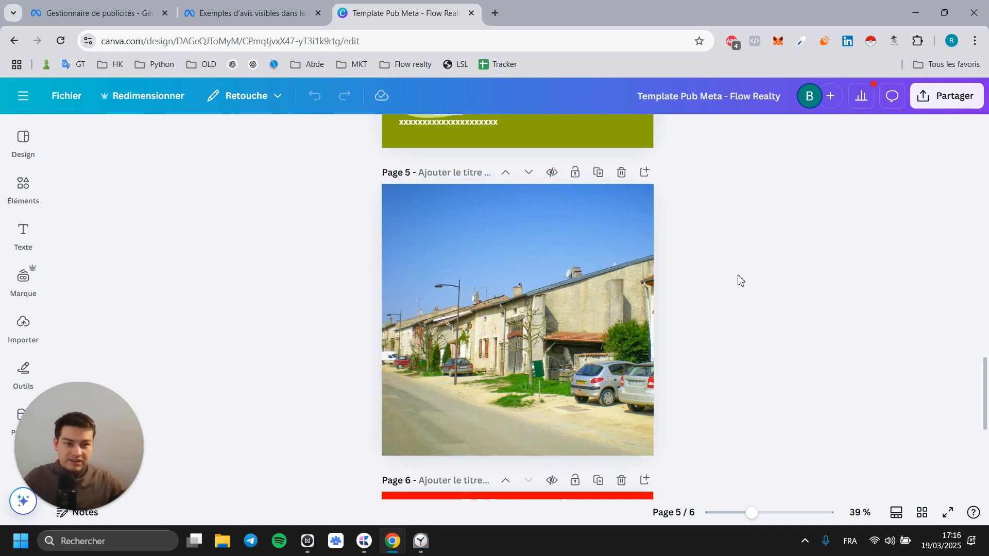
scroll(736, 276, down, 5)
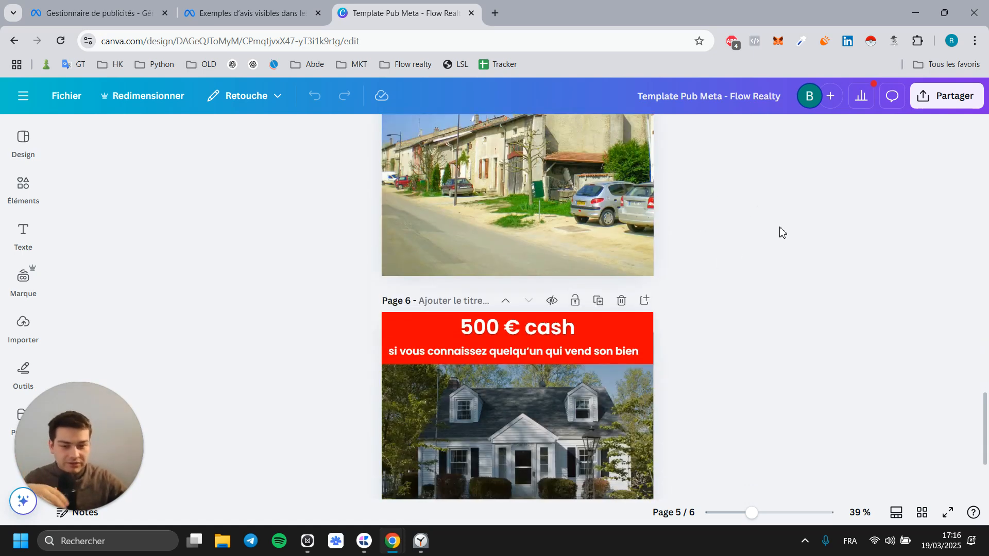
scroll(203, 298, down, 1)
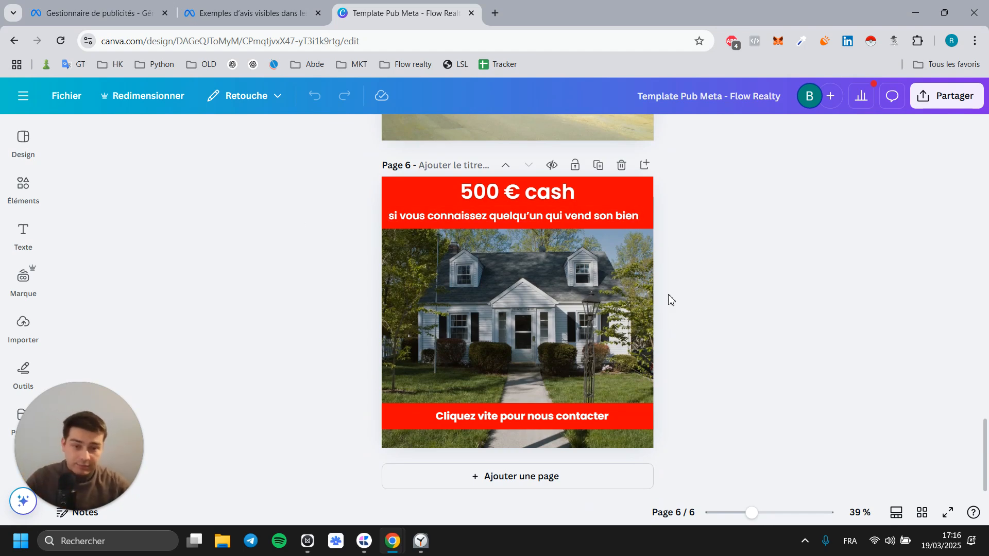
scroll(758, 386, up, 20)
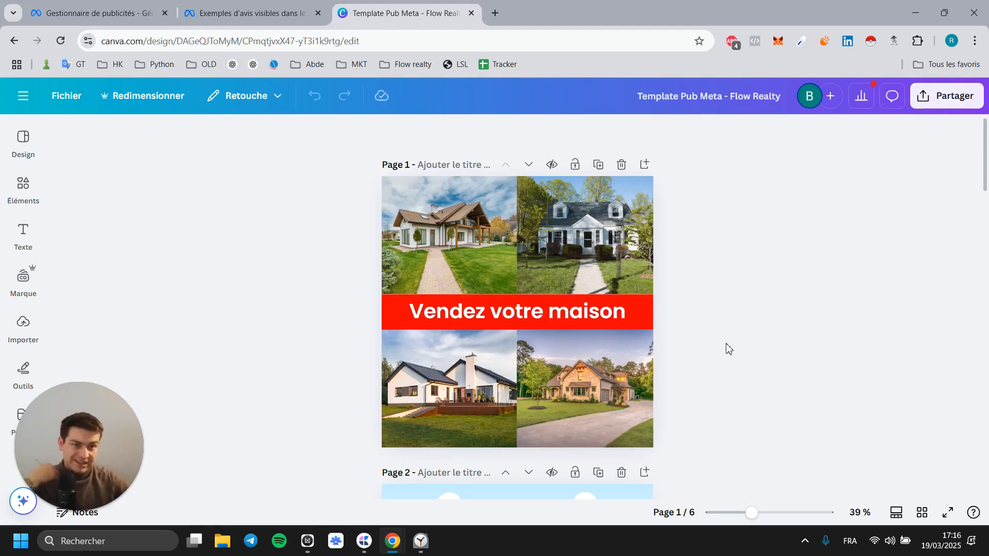
Switch back to Meta Ads Manager and examine the ad's destination, prospect filters, creative format choices, tracking and identity settings
key(ctrl+1)
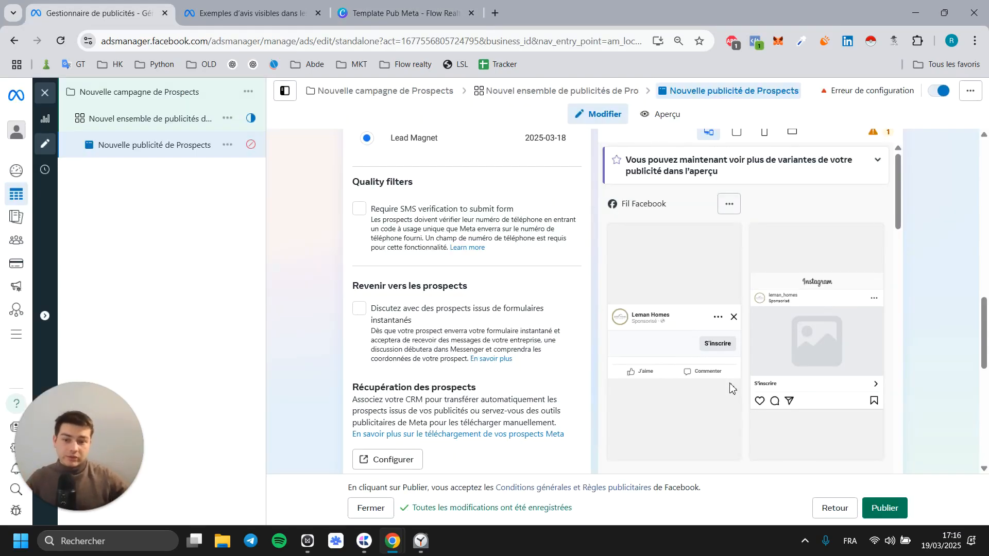
scroll(417, 273, up, 5)
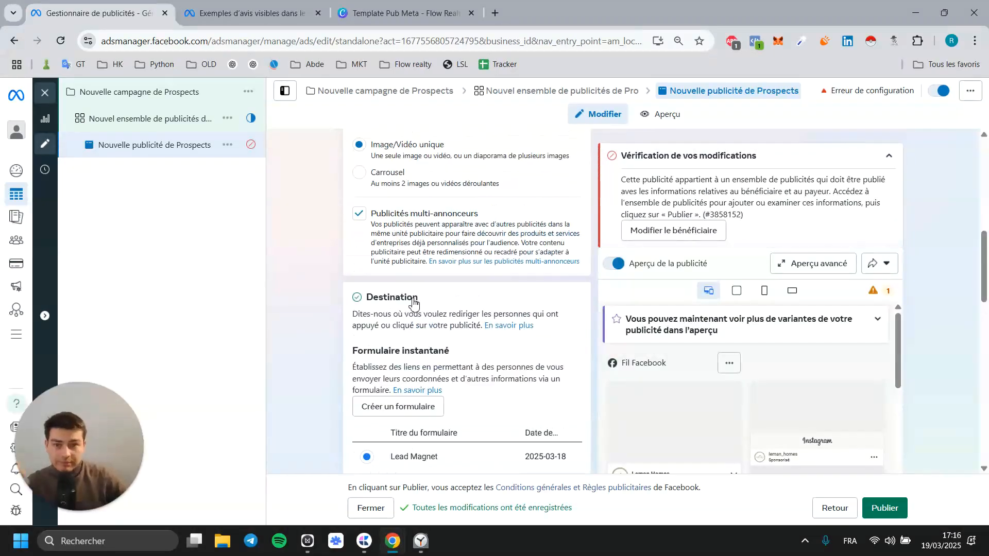
scroll(417, 273, down, 7)
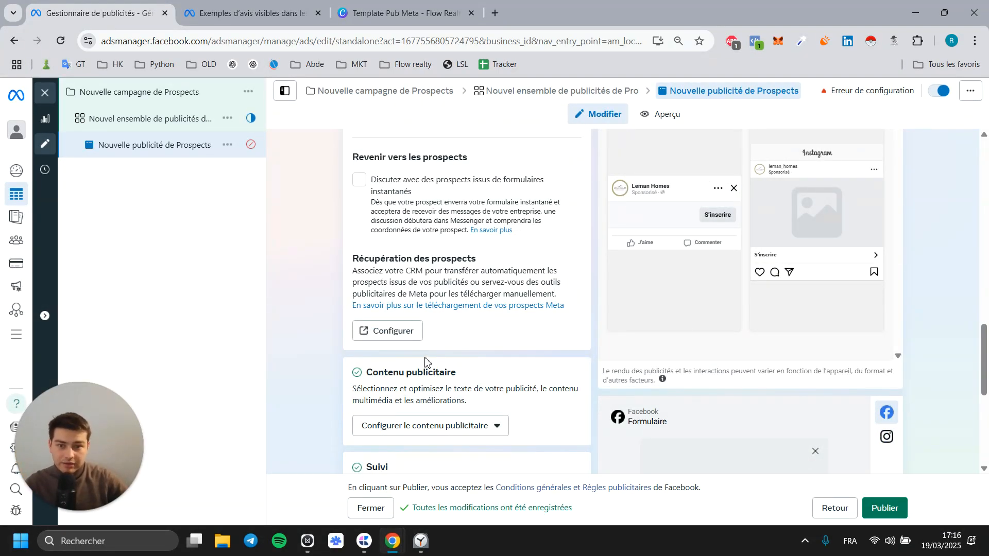
scroll(342, 236, up, 3)
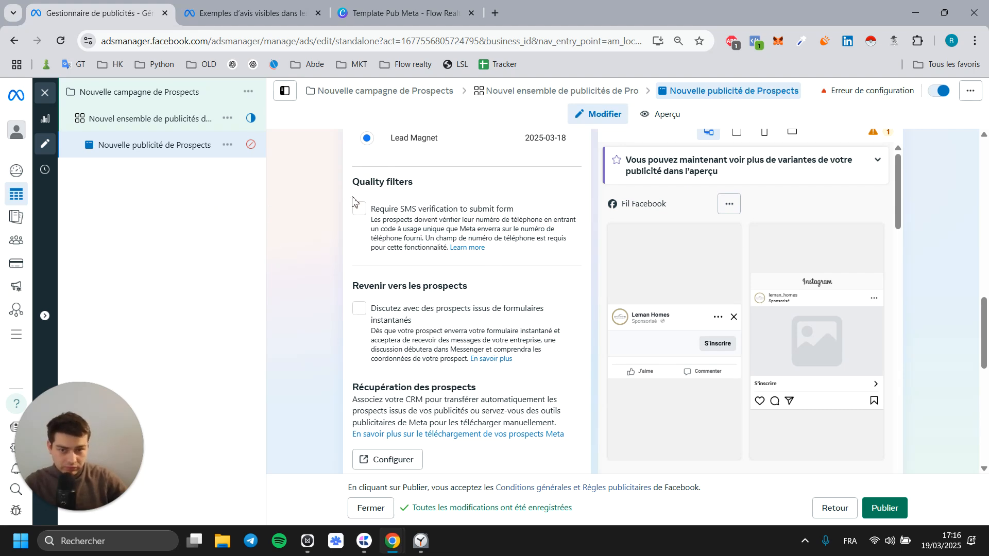
scroll(497, 330, down, 3)
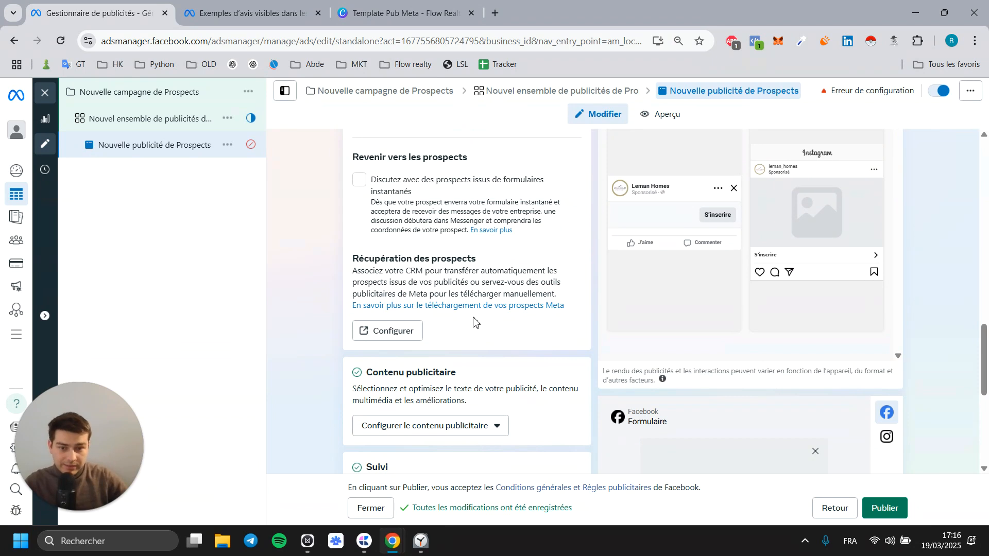
scroll(474, 322, down, 3)
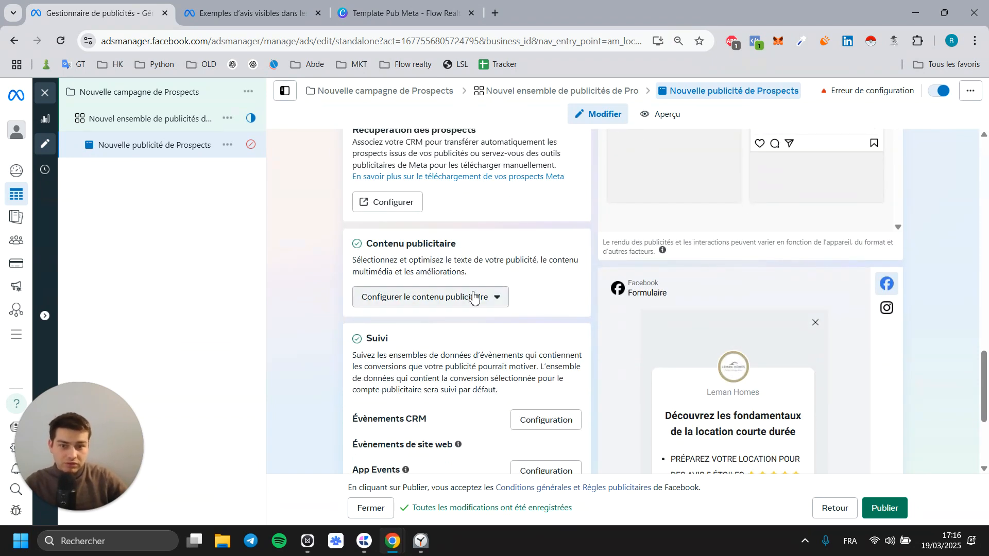
click(364, 303)
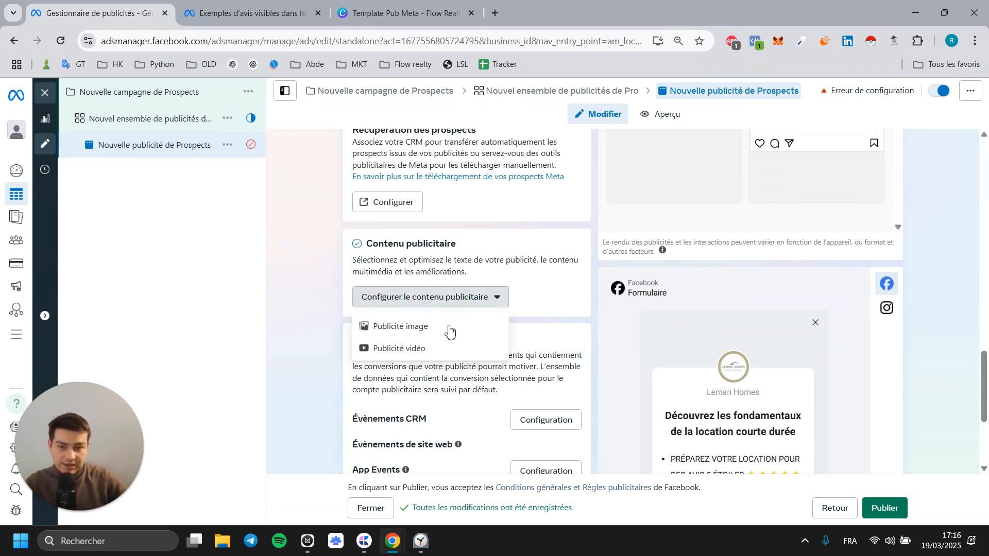
click(292, 305)
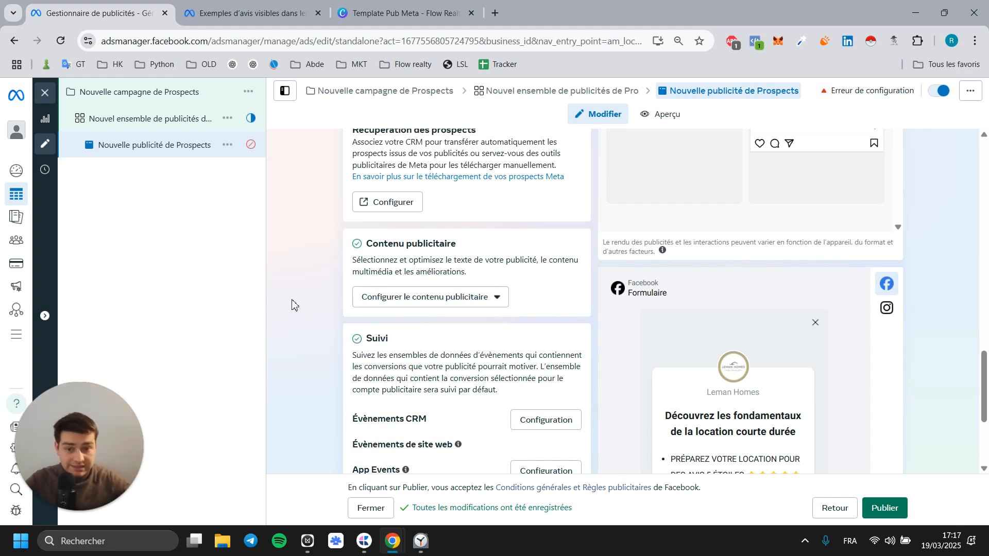
scroll(472, 371, down, 4)
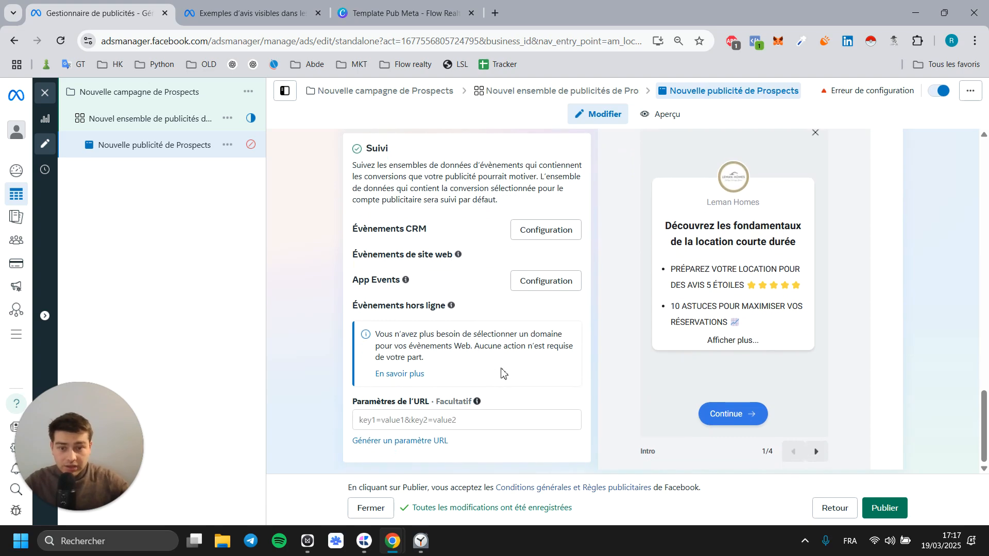
scroll(550, 420, up, 15)
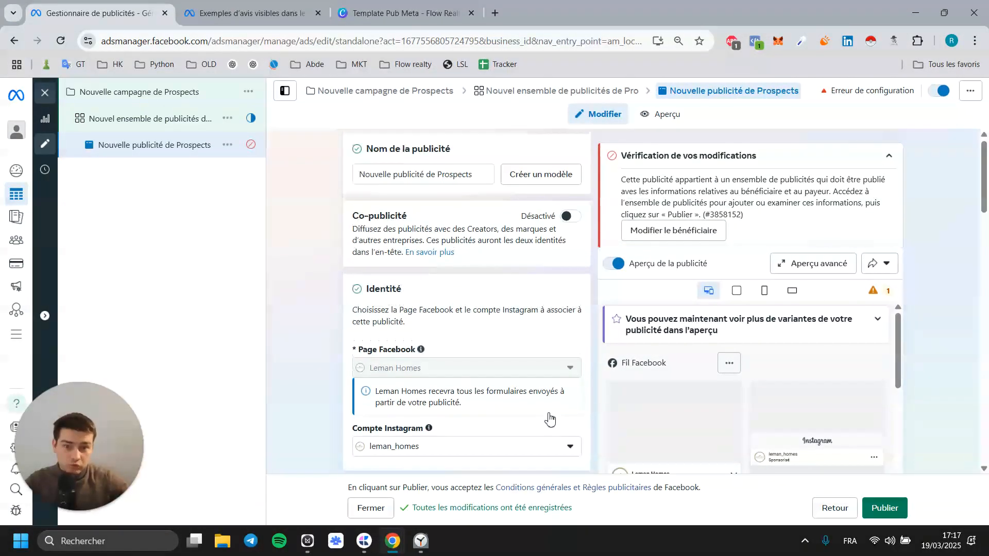
Review the ad's prospect follow-up and retrieval settings, and open the Centre de prospects from Meta's full list of tools
scroll(363, 313, down, 5)
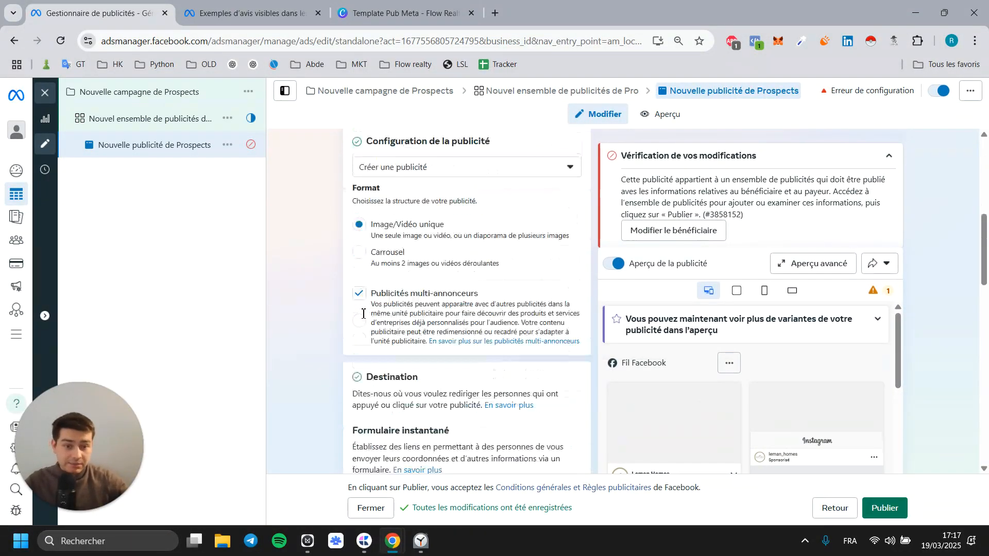
scroll(364, 313, down, 8)
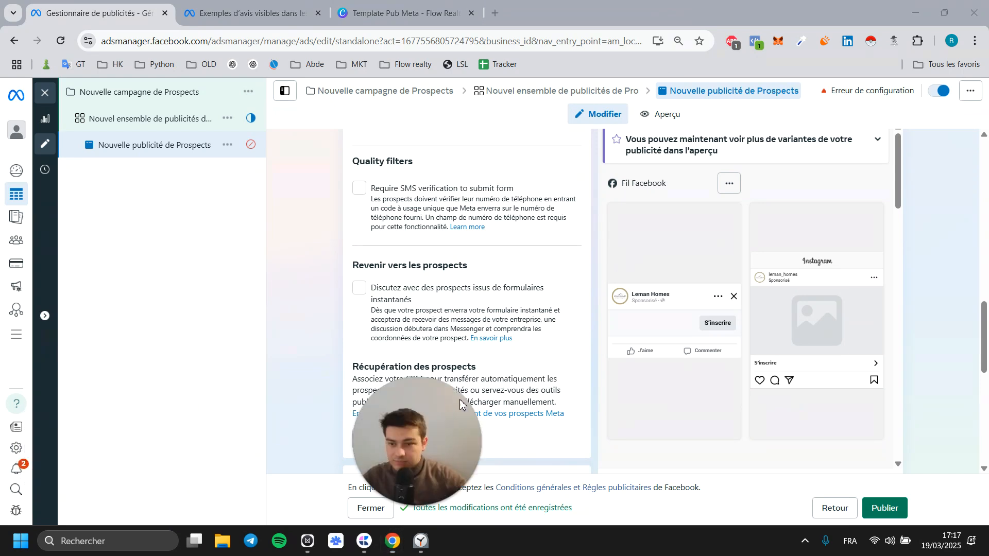
click(46, 325)
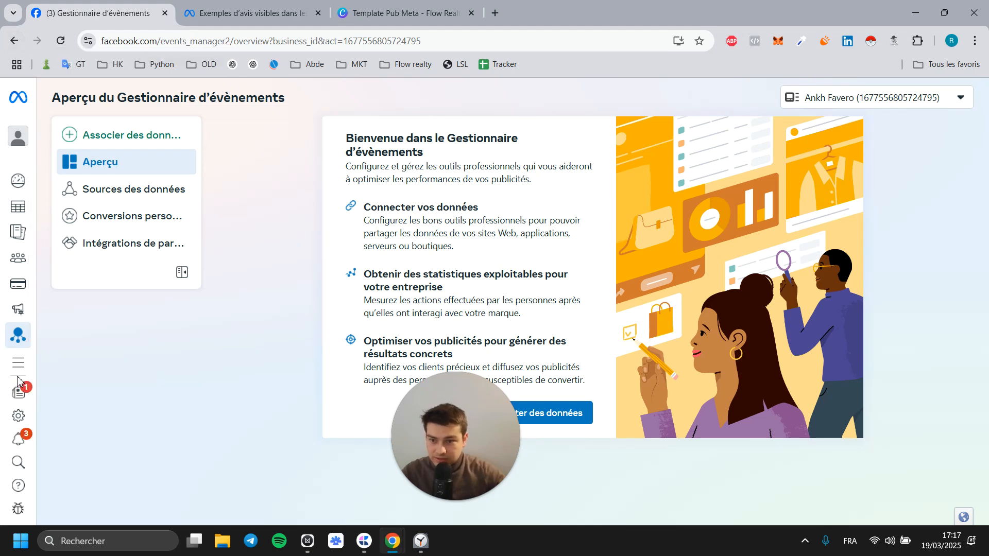
click(82, 380)
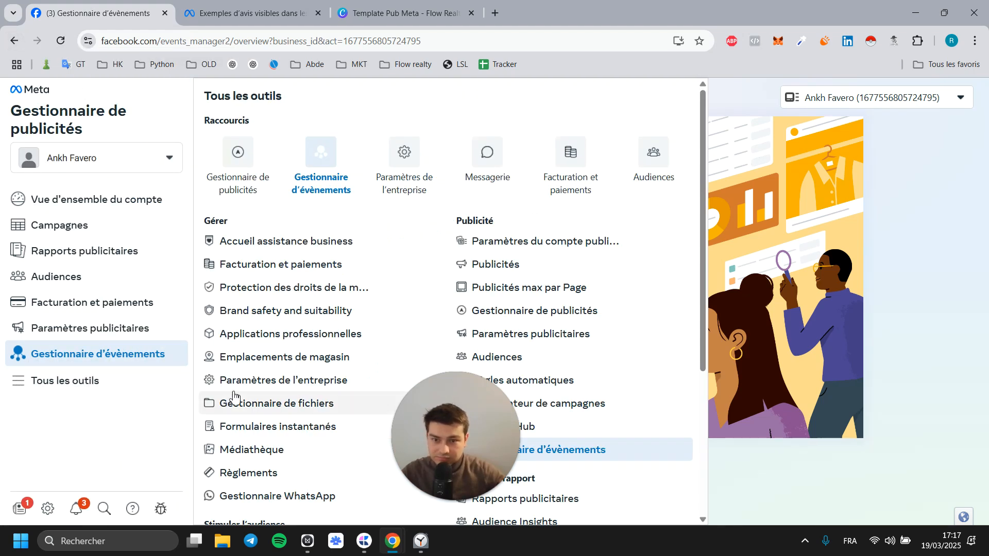
scroll(308, 242, down, 4)
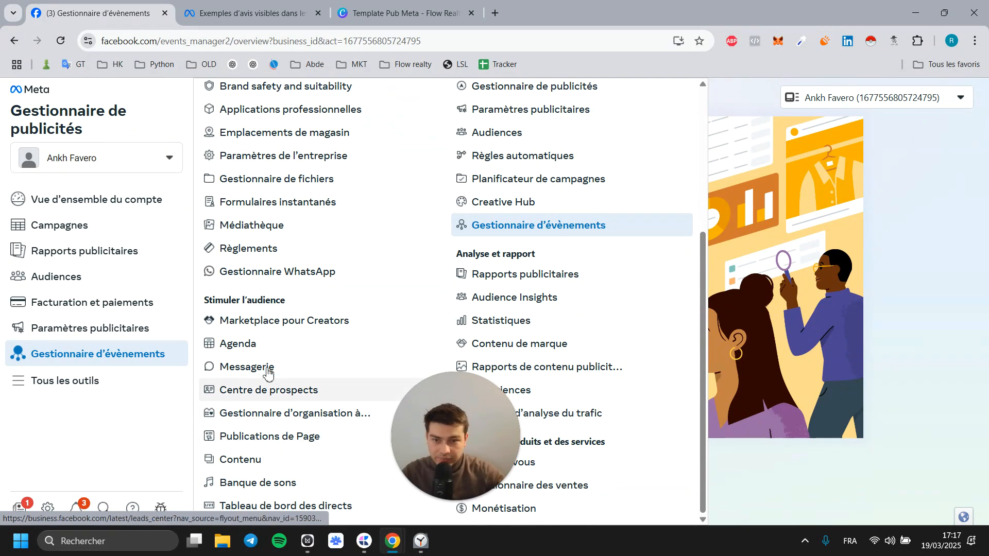
click(309, 390)
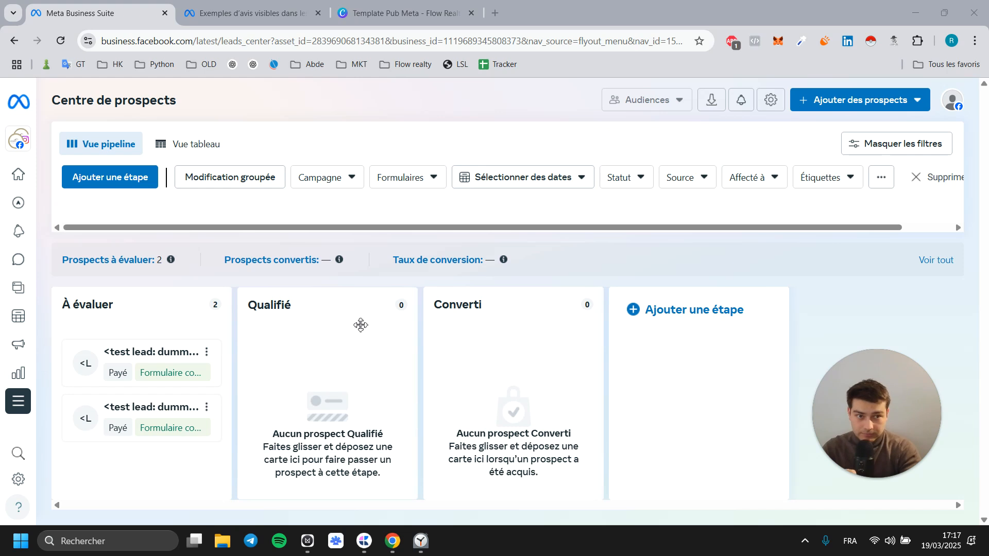
Move the two test leads across the pipeline stages and back to À évaluer, and place one in Qualifié and the other in Converti
drag(145, 366, 461, 378)
drag(343, 376, 194, 353)
drag(456, 378, 160, 423)
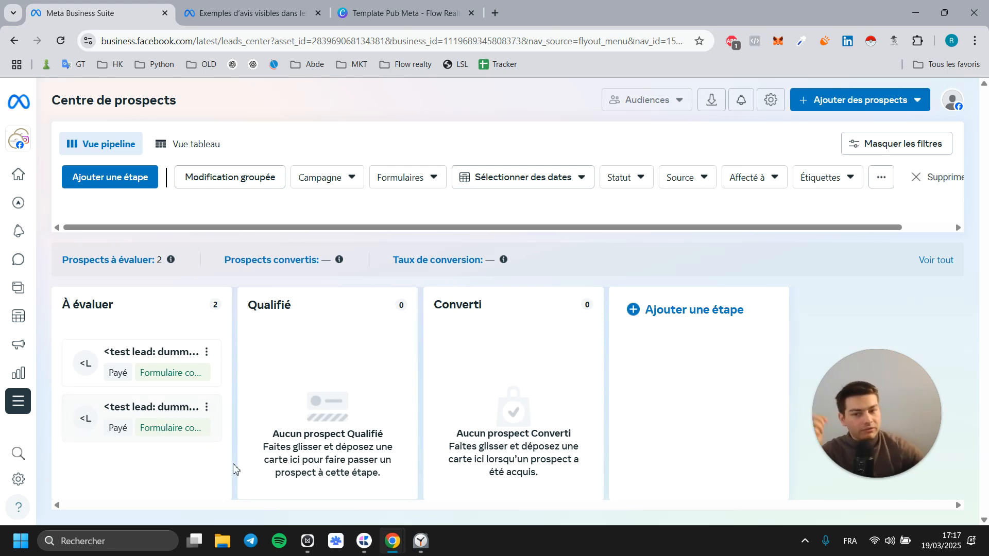
drag(77, 382, 479, 363)
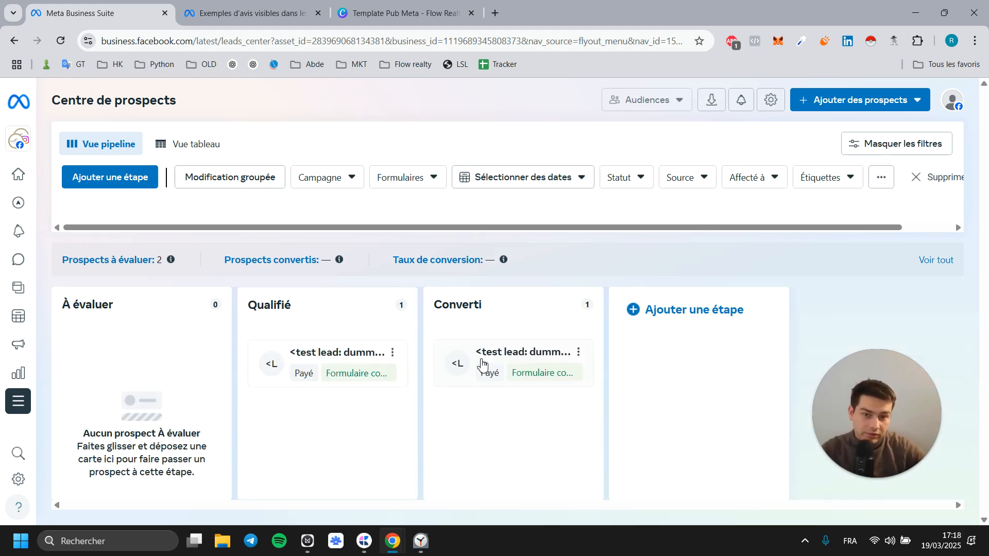